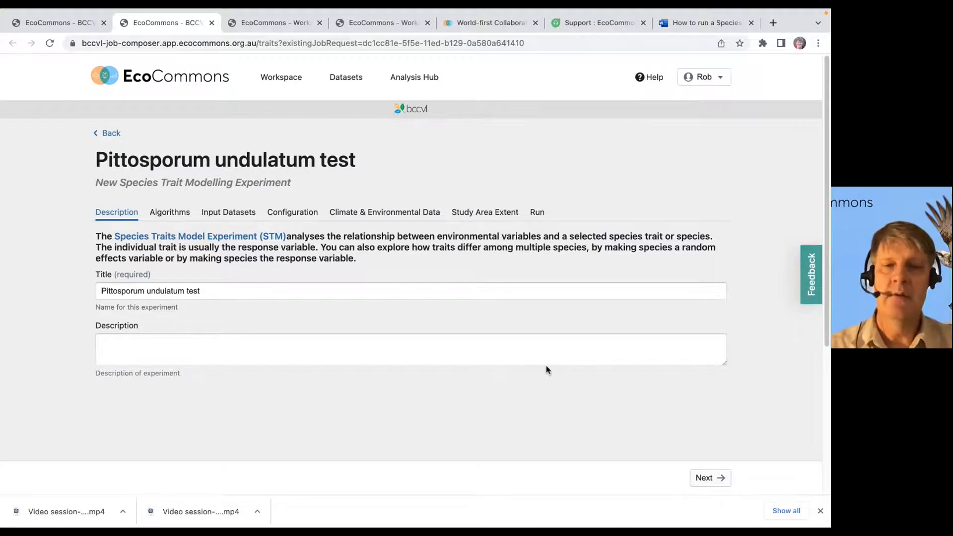
Review the selected species trait algorithms and the configuration options for Classification/Regression Tree Analysis and the Generalized Additive Model.
click(170, 216)
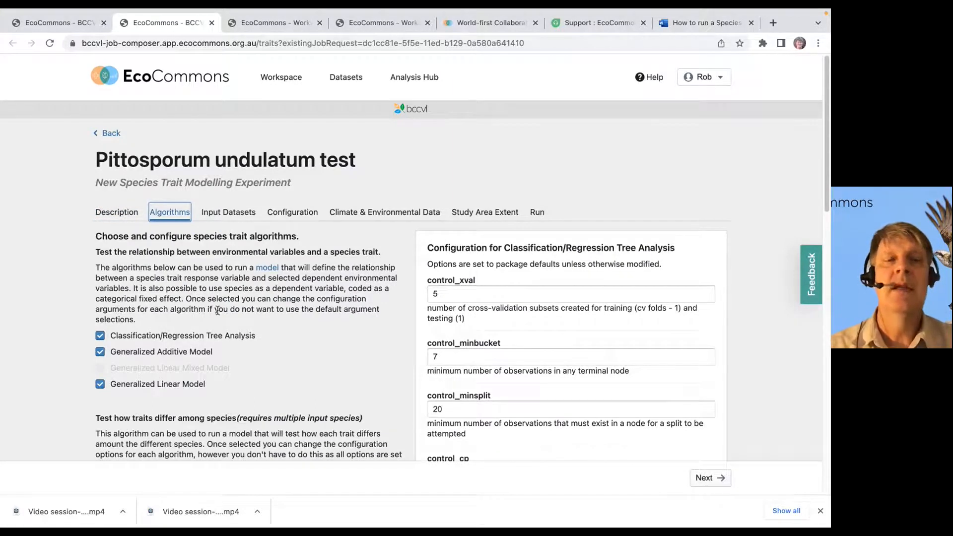
scroll(217, 311, down, 1)
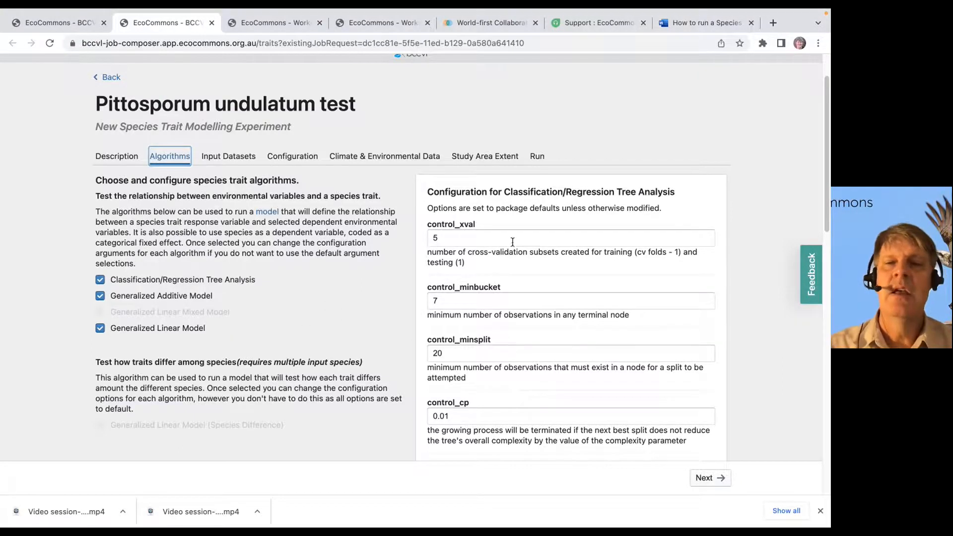
scroll(525, 304, down, 2)
scroll(526, 304, down, 2)
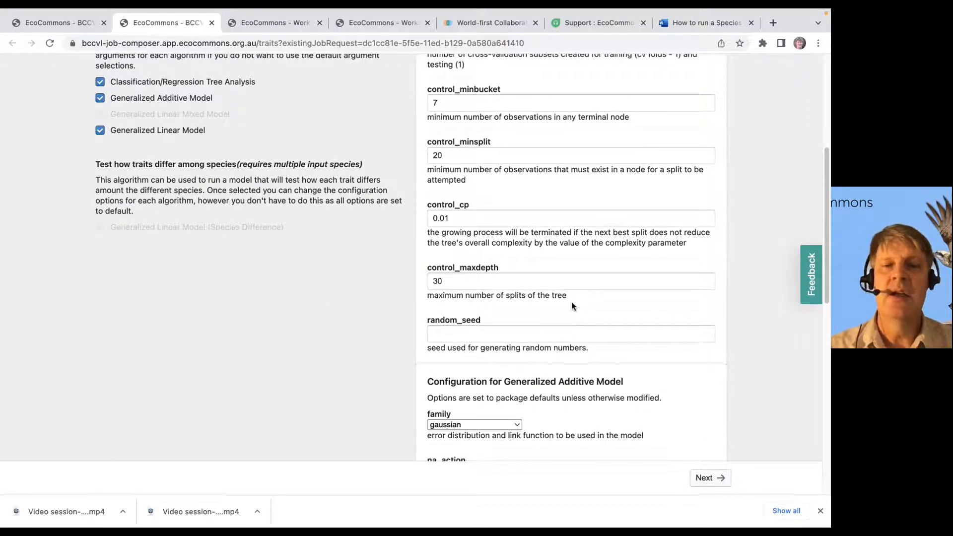
scroll(571, 305, up, 2)
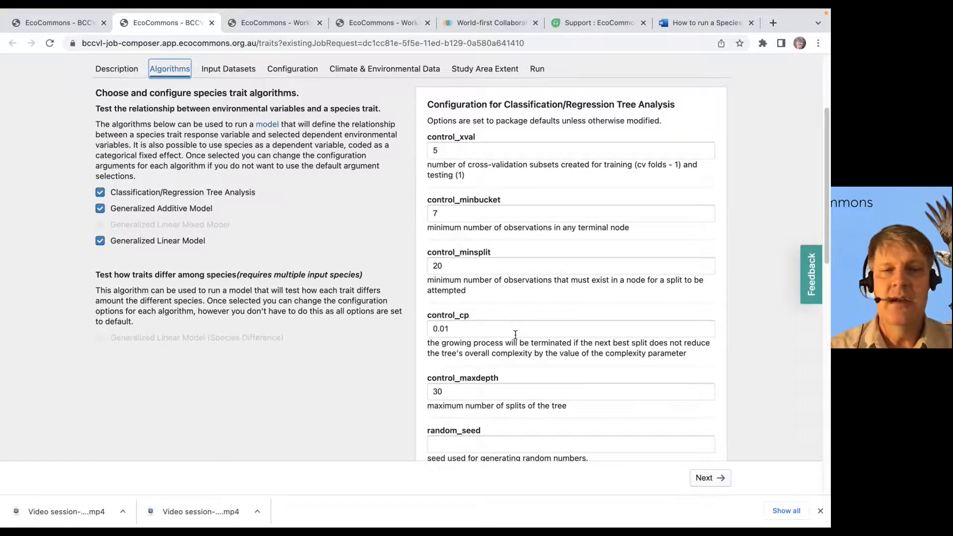
scroll(516, 334, down, 5)
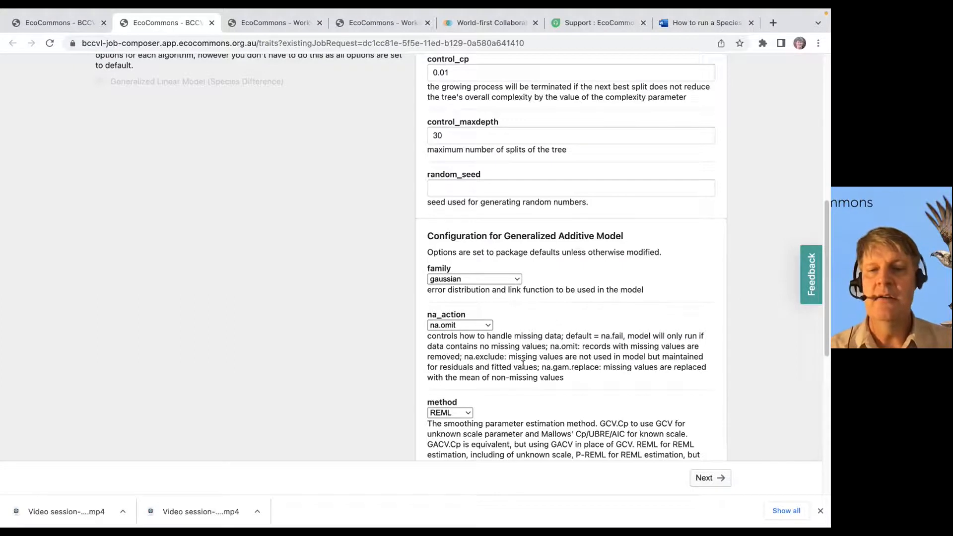
scroll(523, 365, down, 3)
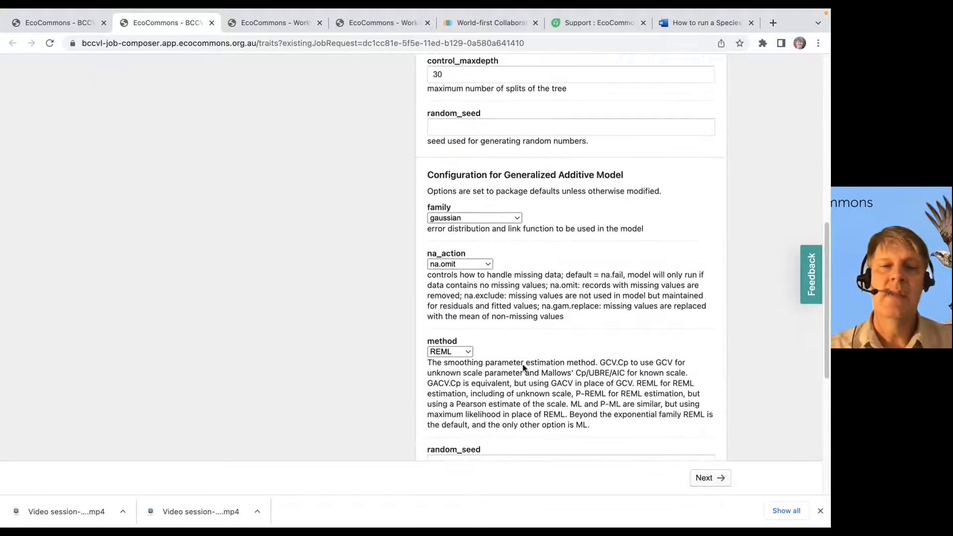
scroll(509, 365, up, 10)
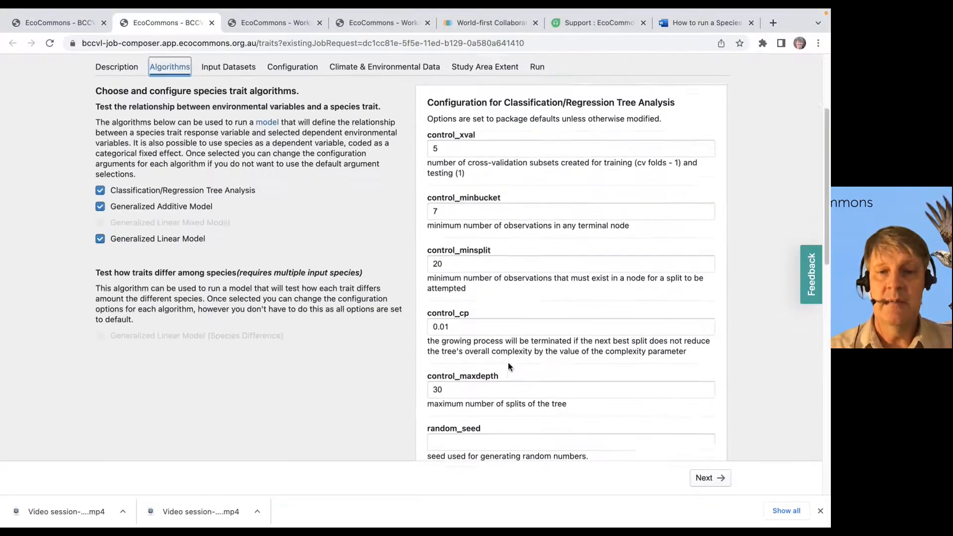
Check the Generalized Additive Model's smoothing method choices, keeping REML, and review the Generalized Linear Model settings.
scroll(509, 366, down, 4)
scroll(516, 379, down, 12)
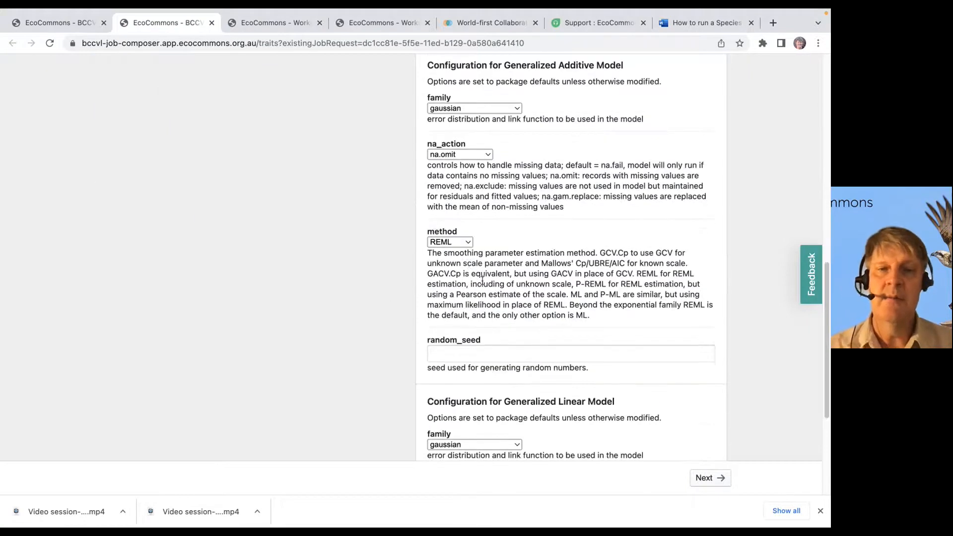
click(468, 242)
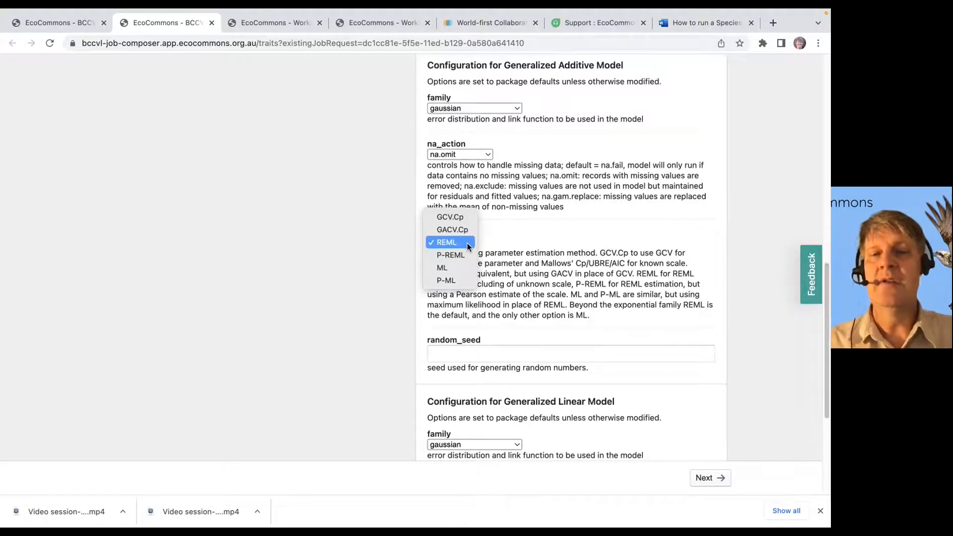
click(466, 242)
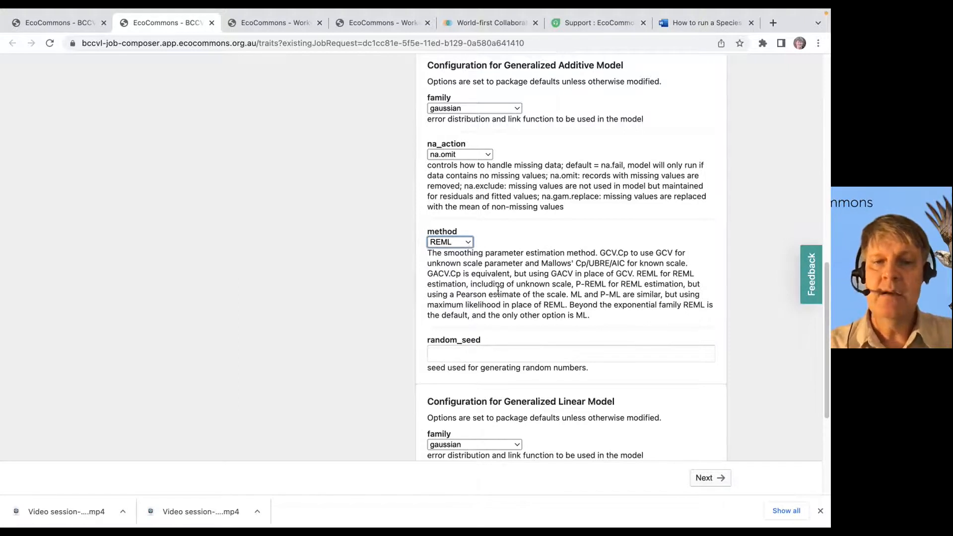
scroll(497, 290, down, 7)
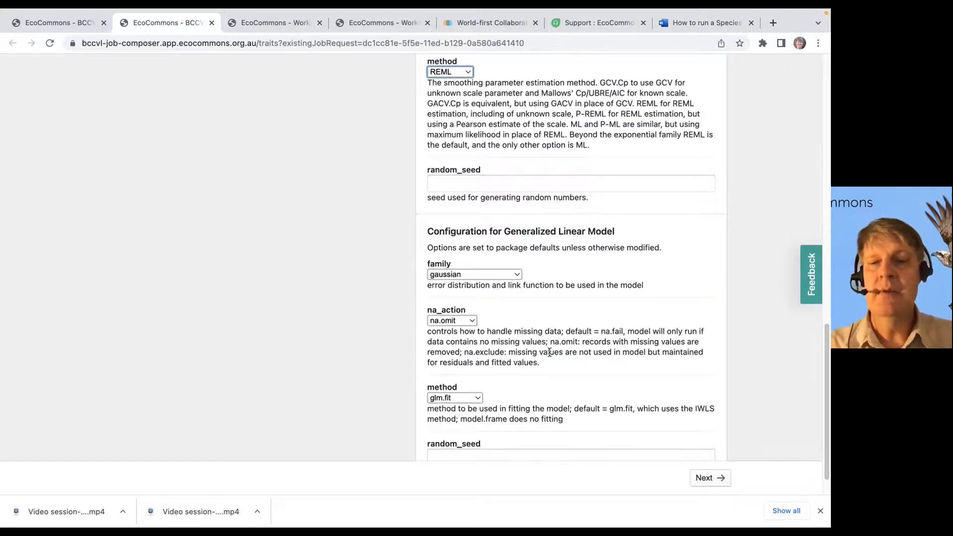
scroll(550, 353, up, 20)
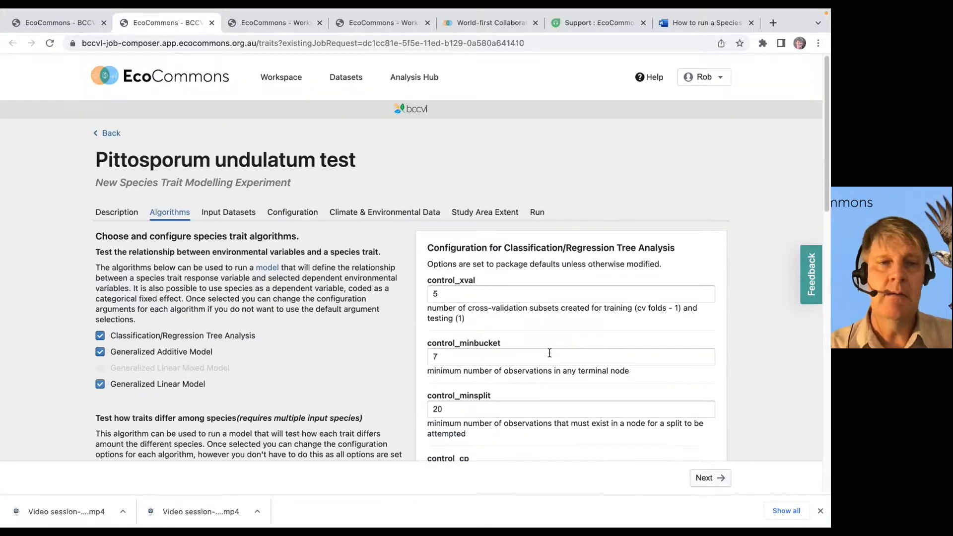
Check which species traits datasets are available as experiment input, keeping Pittosporum undulatum leaf width selected.
click(227, 218)
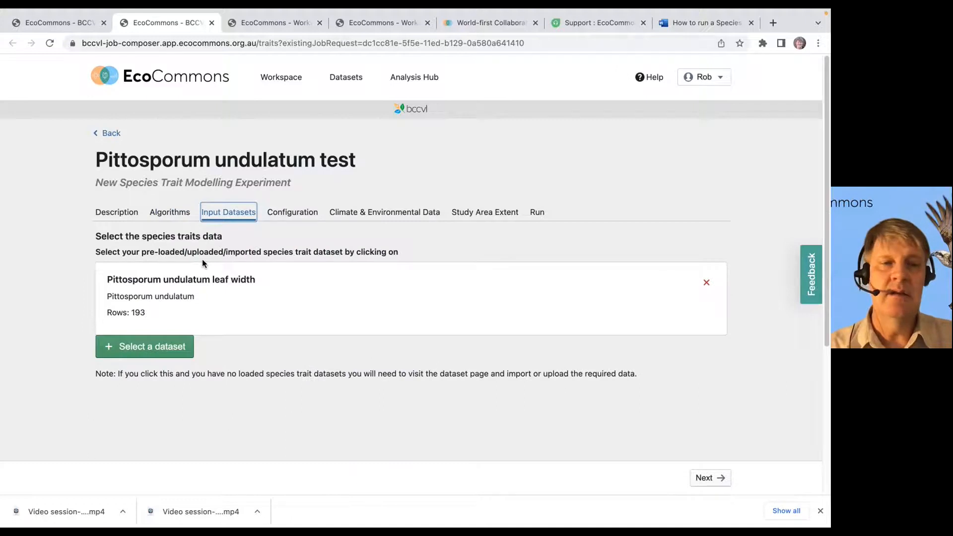
click(158, 350)
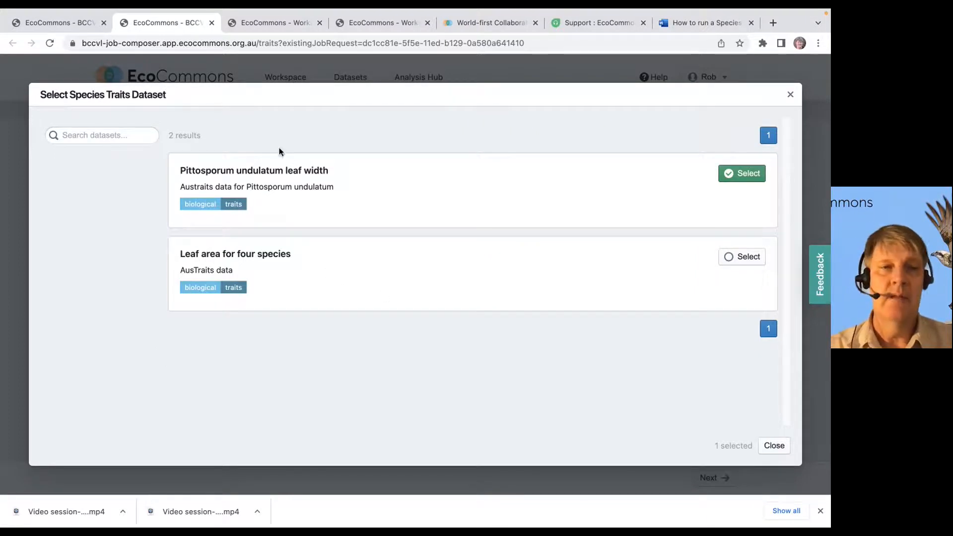
click(791, 95)
Review the input type choices for the data columns, keeping species as Ignore and L_width as Trait (continuous).
click(292, 212)
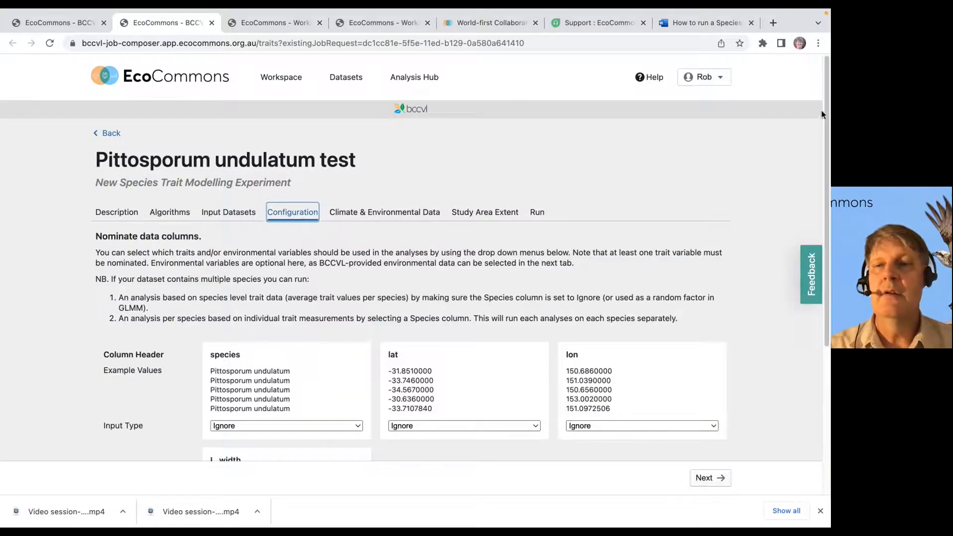
scroll(821, 114, down, 3)
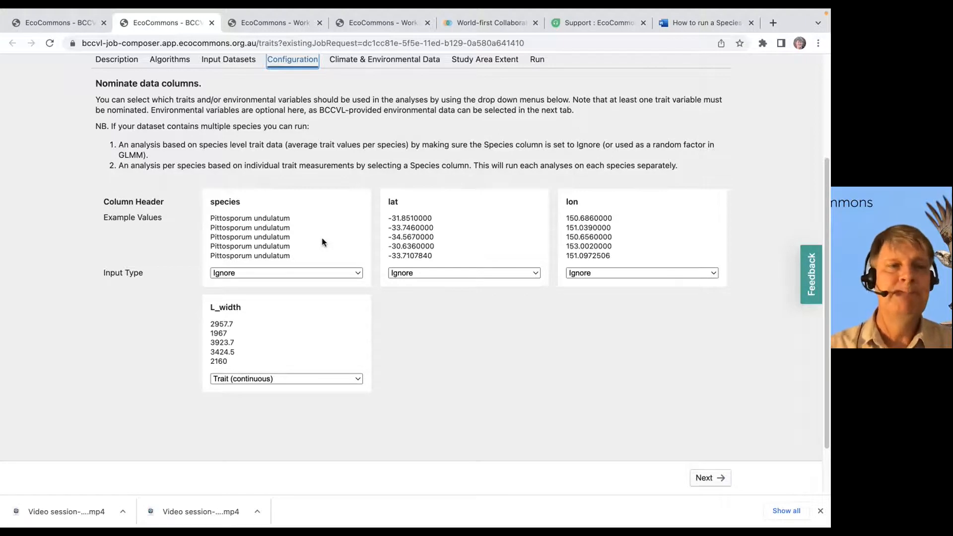
click(356, 274)
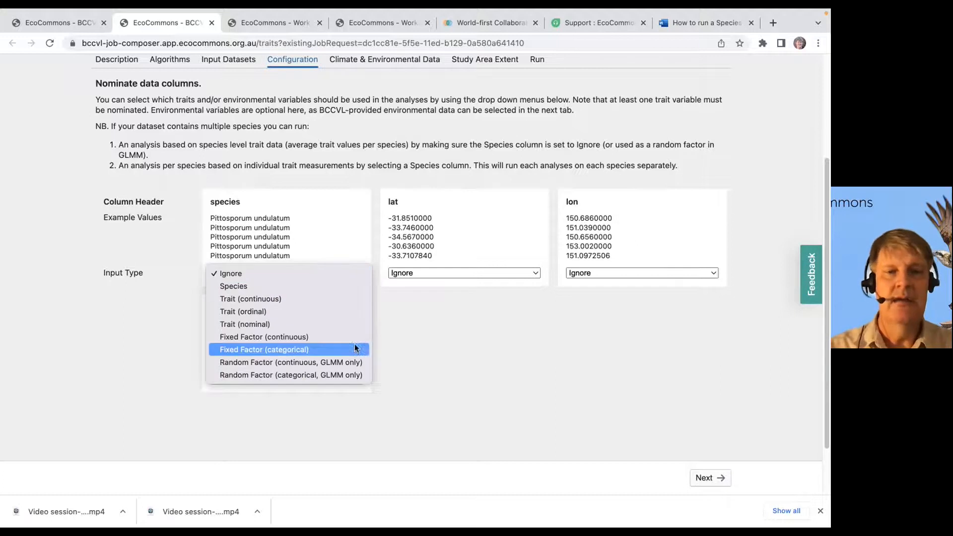
click(451, 333)
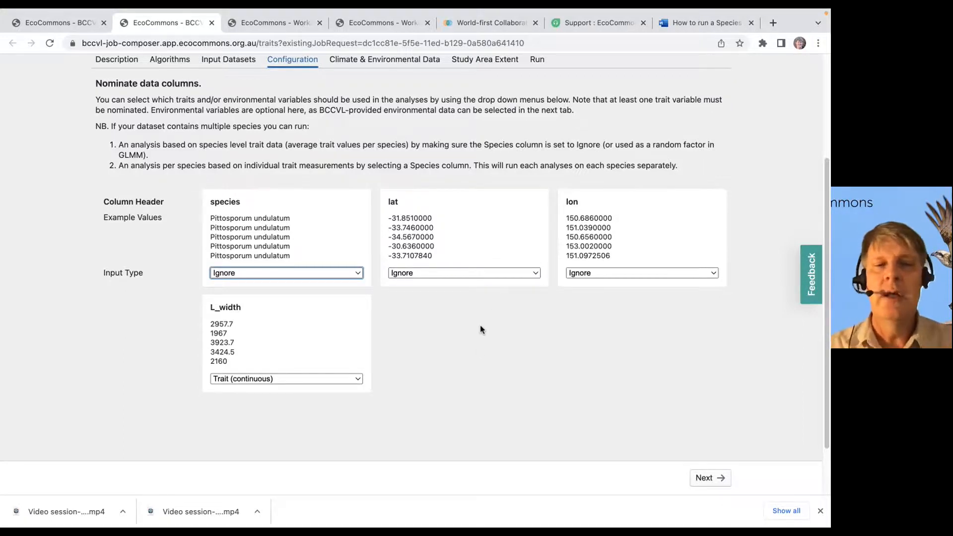
click(358, 380)
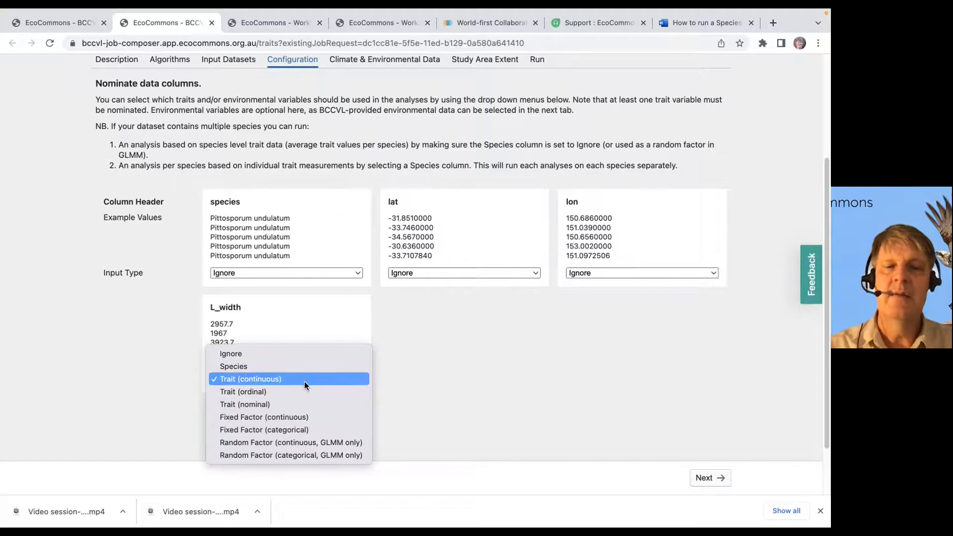
click(321, 380)
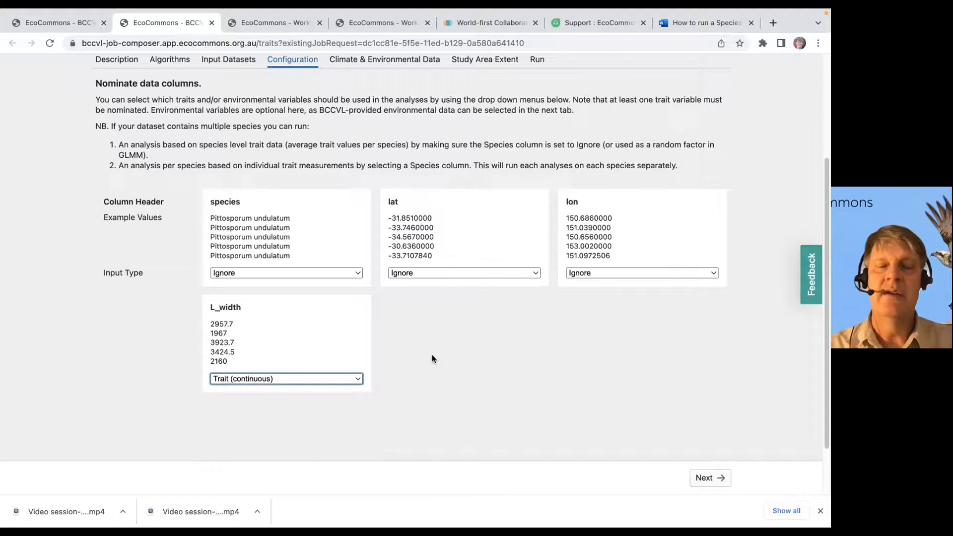
Preview the Bioclim 03: Isothermality layer on the climate and environmental data map of Australia.
scroll(543, 441, up, 1)
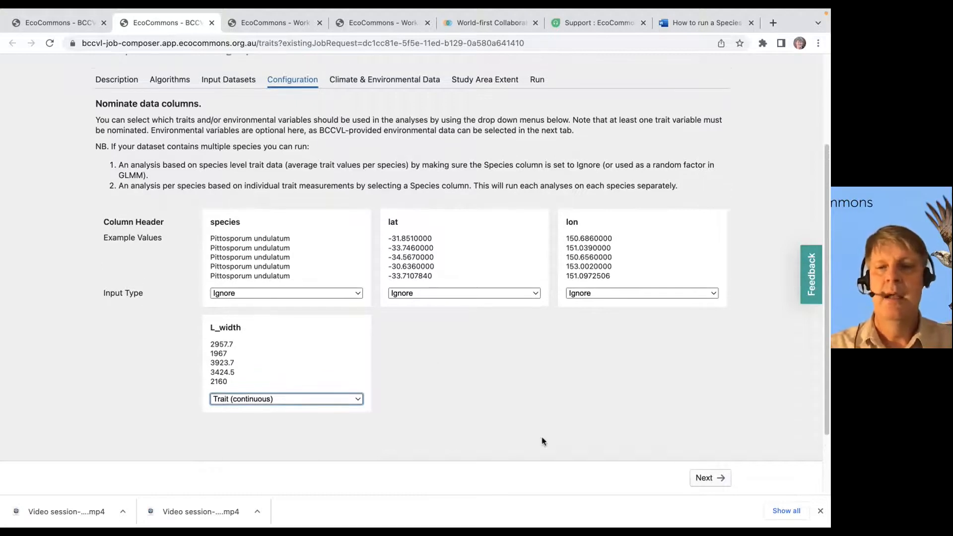
click(394, 84)
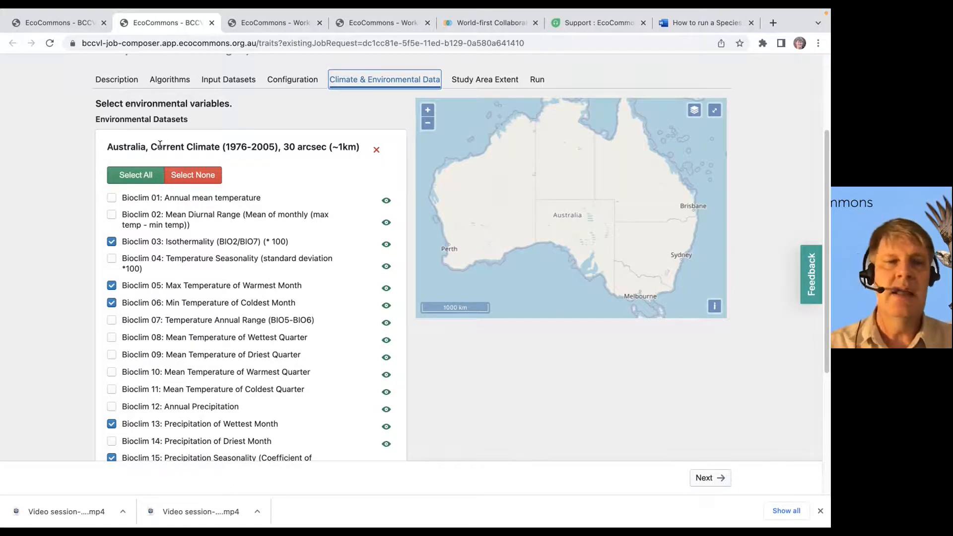
click(386, 244)
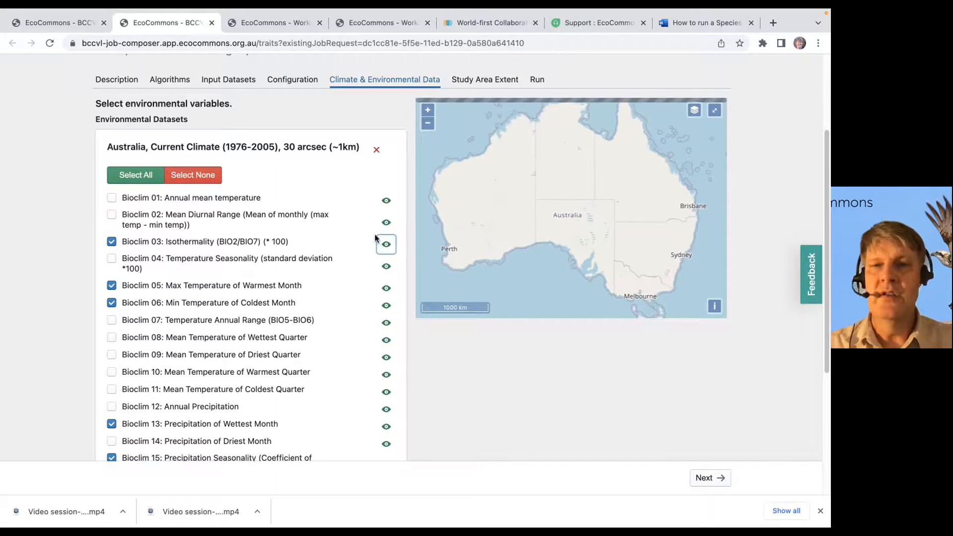
drag(593, 206, 603, 224)
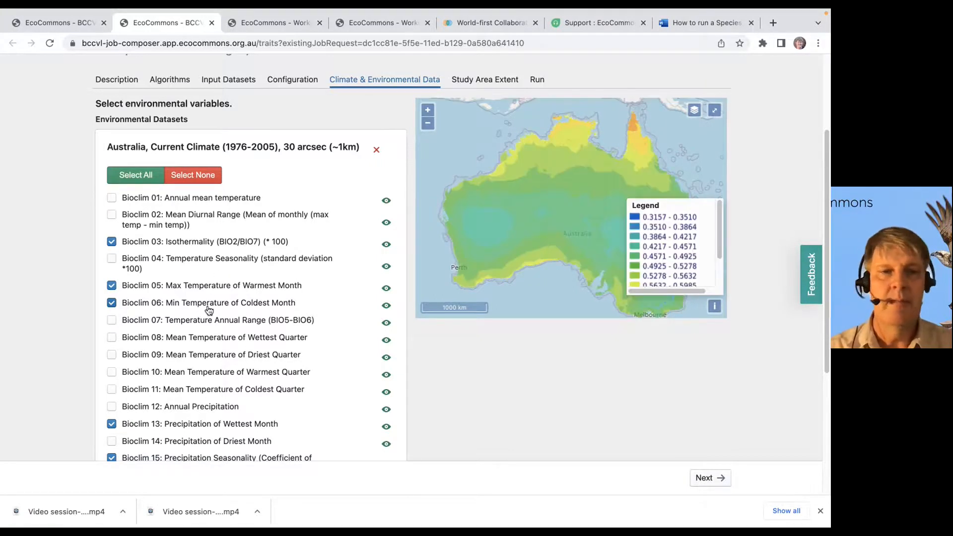
Review the Bioclim variables selected from the Australia, Current Climate (1976-2005) dataset and the experiment's study area extent.
scroll(213, 333, down, 5)
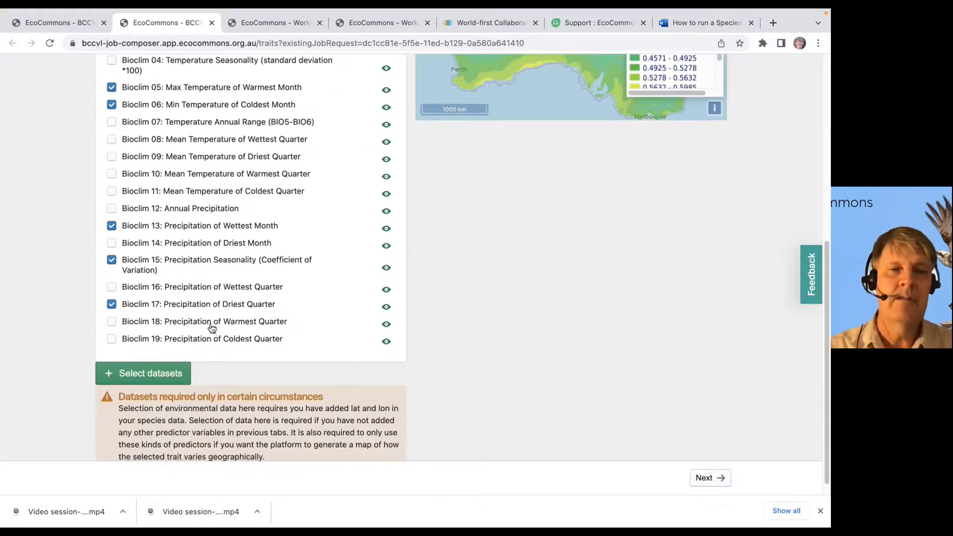
scroll(215, 316, up, 3)
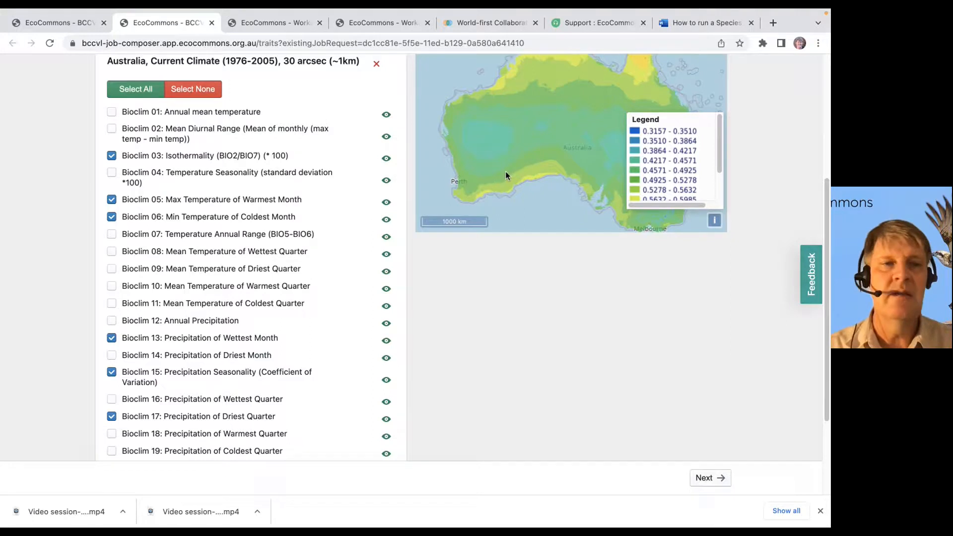
scroll(546, 264, up, 3)
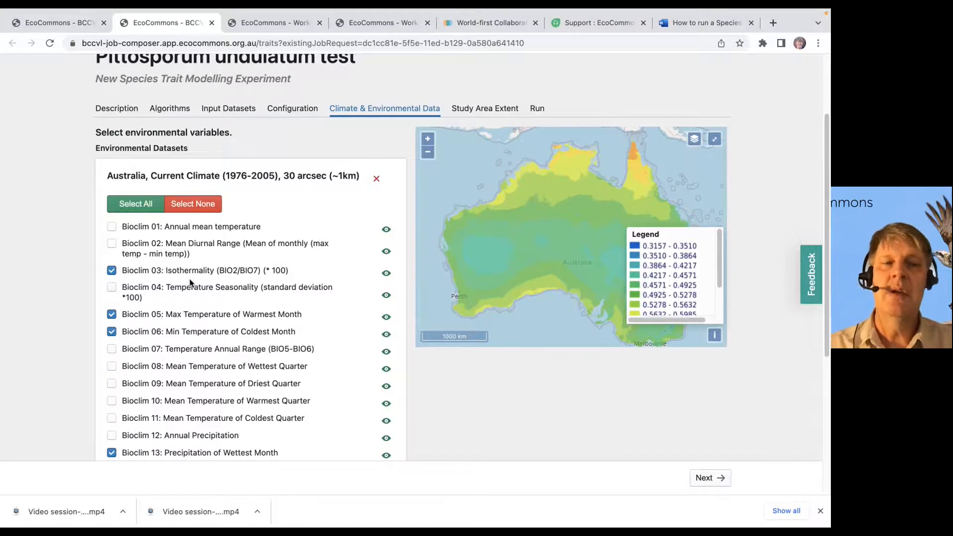
scroll(180, 275, down, 2)
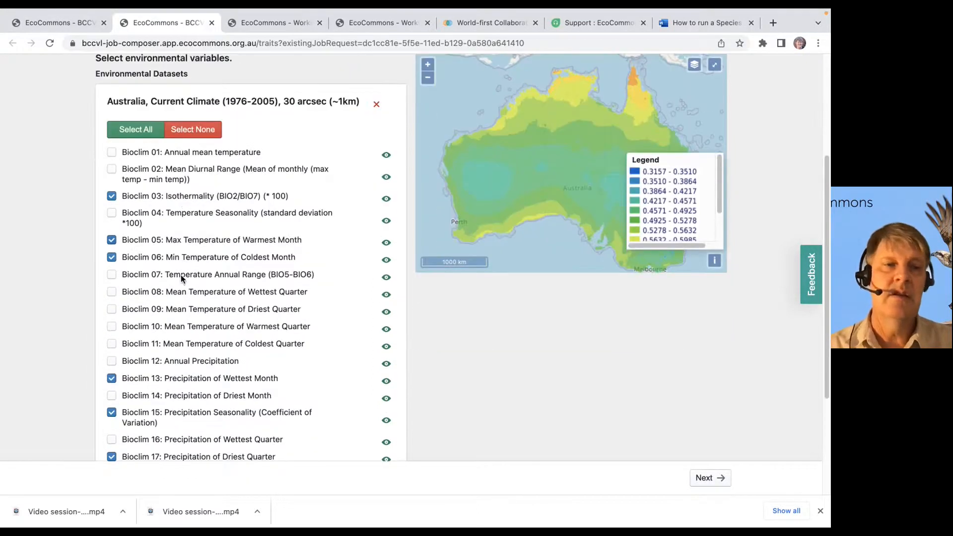
scroll(158, 268, down, 2)
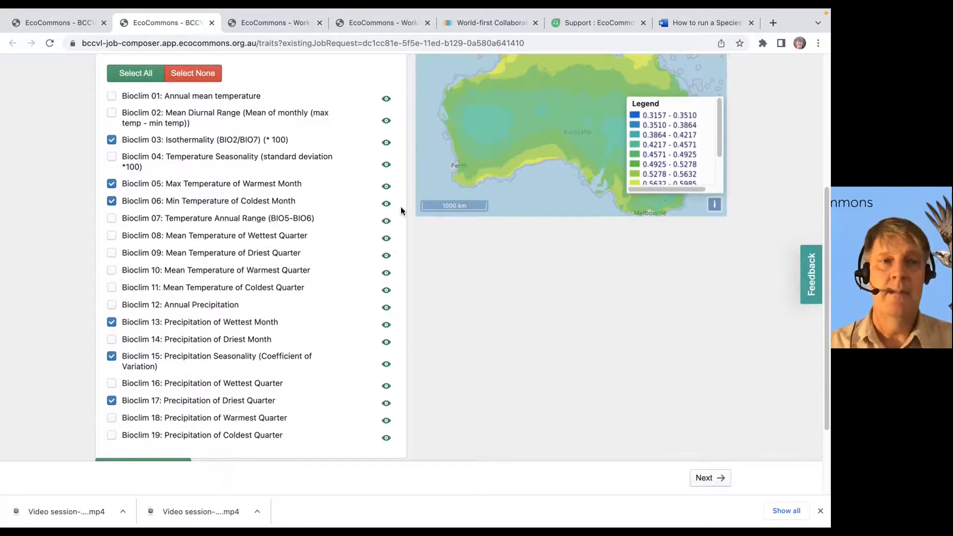
scroll(319, 204, up, 5)
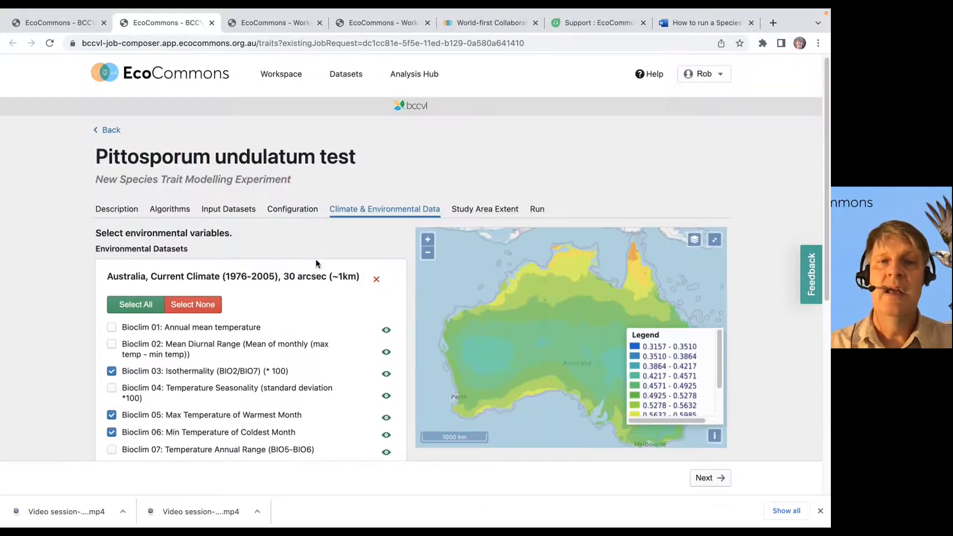
click(488, 210)
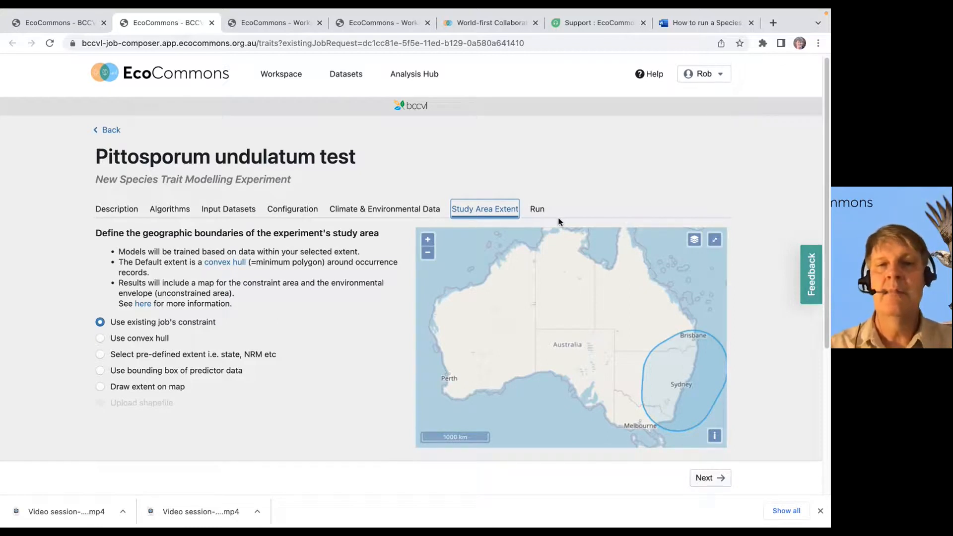
Find the Pittosporum undulatum test trait job in the workspace results and open its list of algorithm results.
click(269, 23)
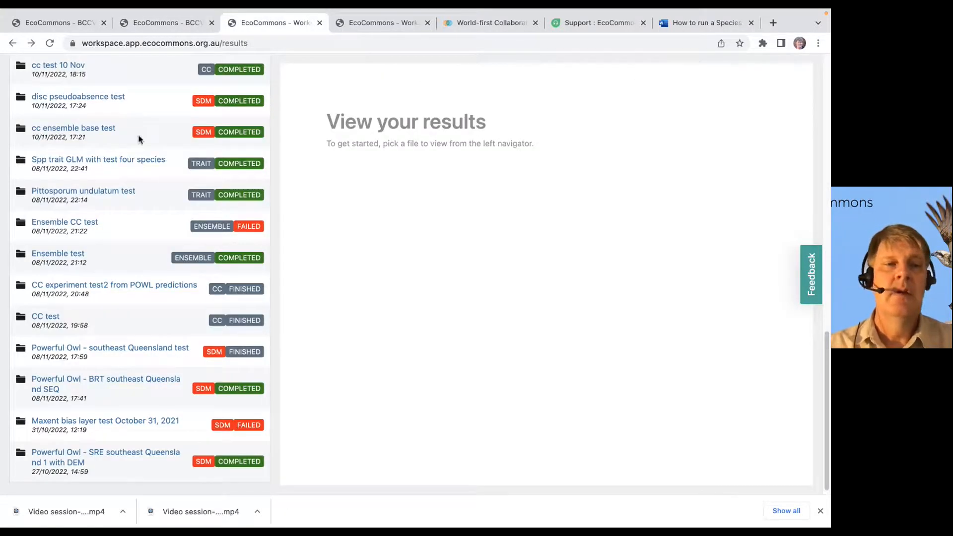
scroll(135, 139, up, 9)
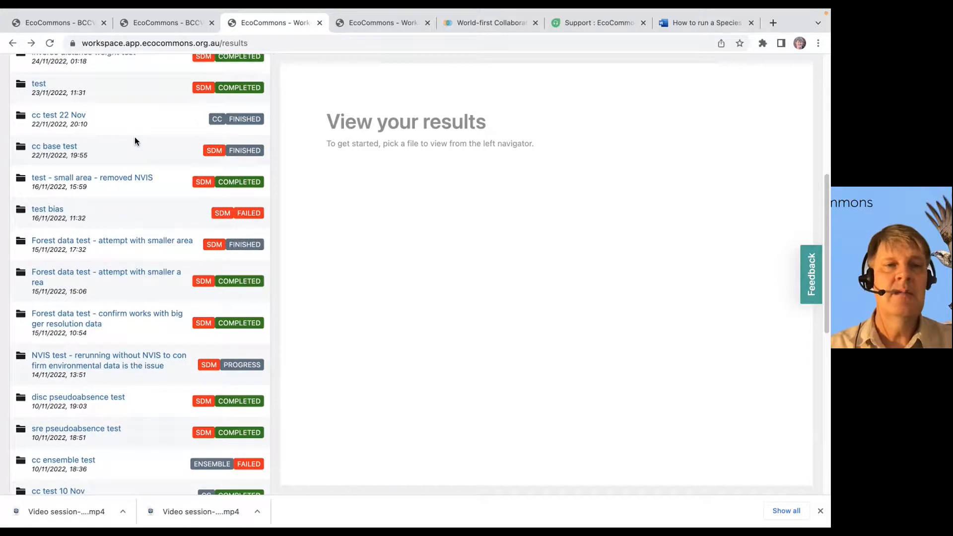
scroll(135, 142, up, 6)
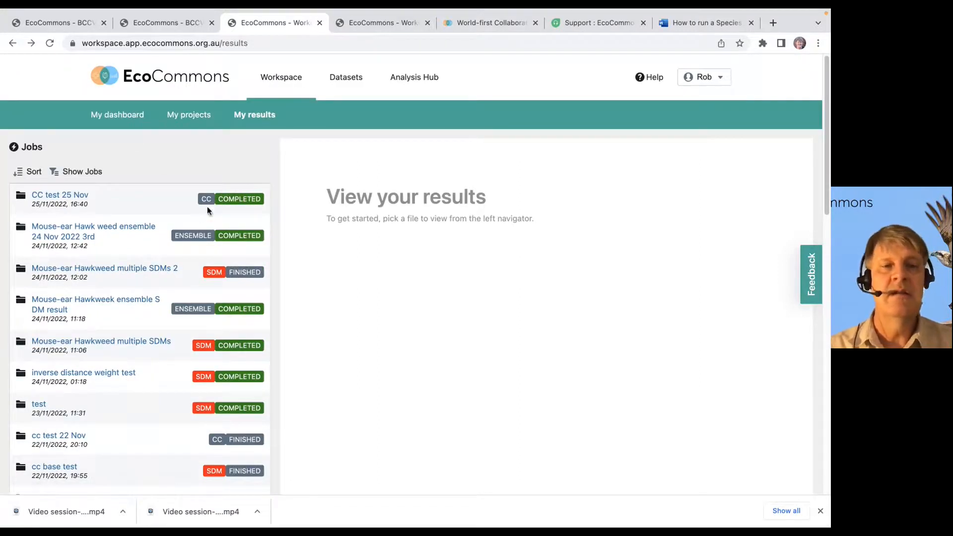
scroll(216, 255, down, 10)
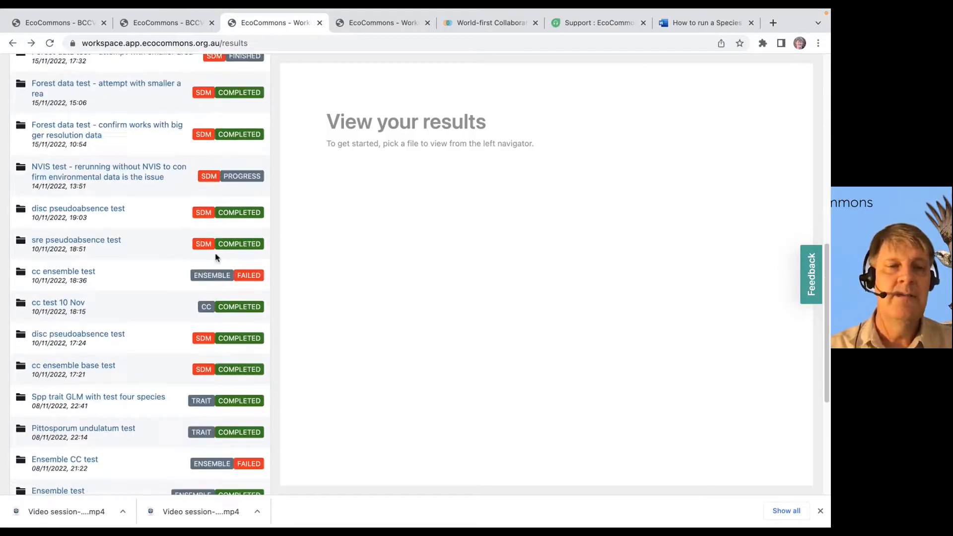
scroll(211, 263, down, 5)
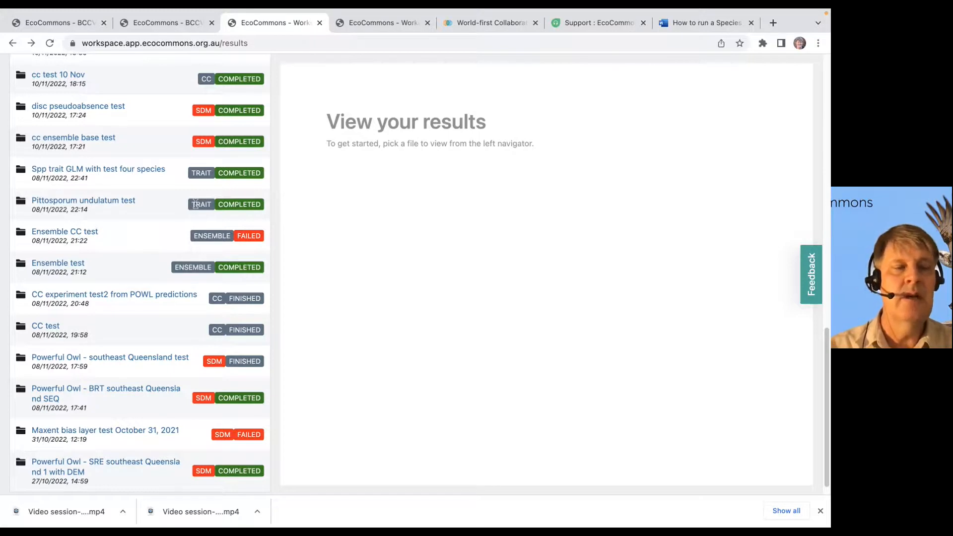
click(101, 201)
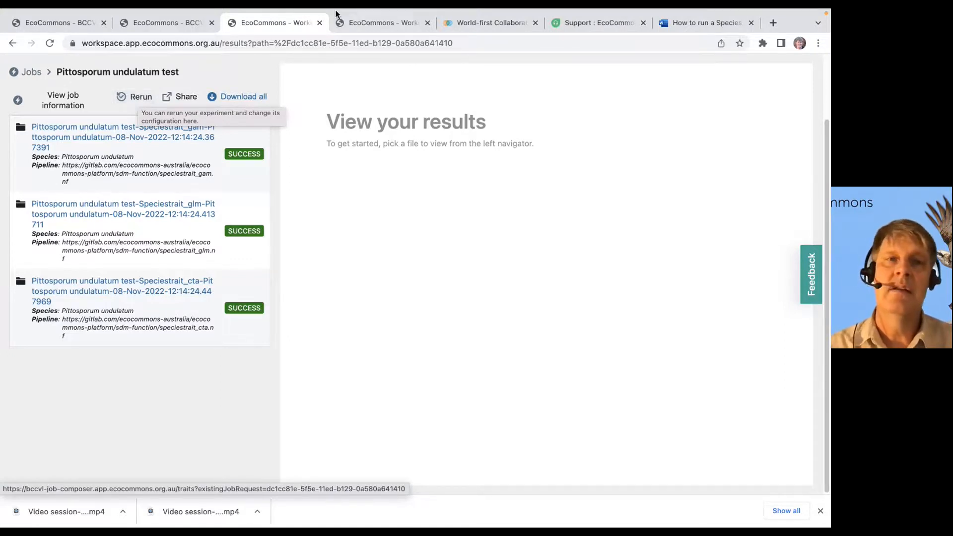
Review the GLM model summary for Pittosporum undulatum leaf width, including the formula in the model call.
mouse_move(334, 10)
click(374, 54)
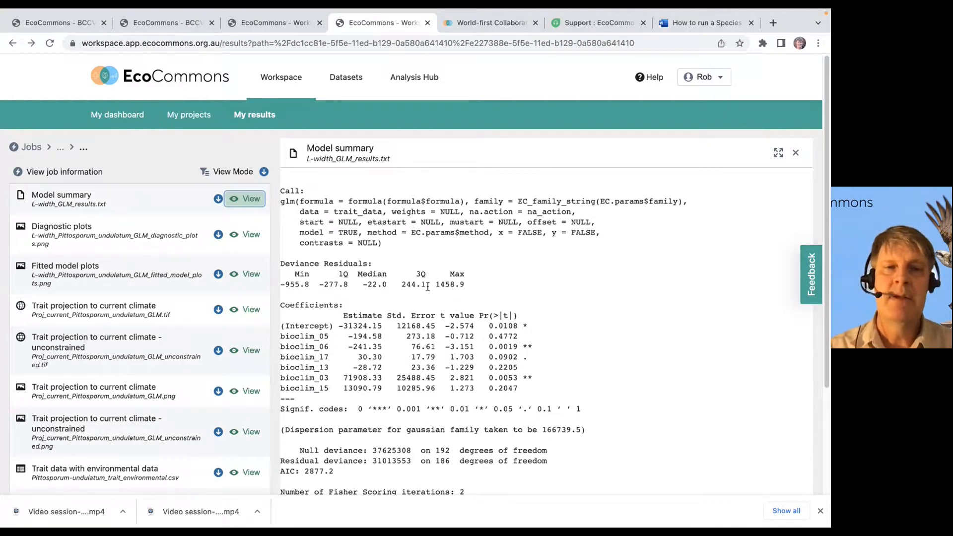
drag(318, 201, 382, 201)
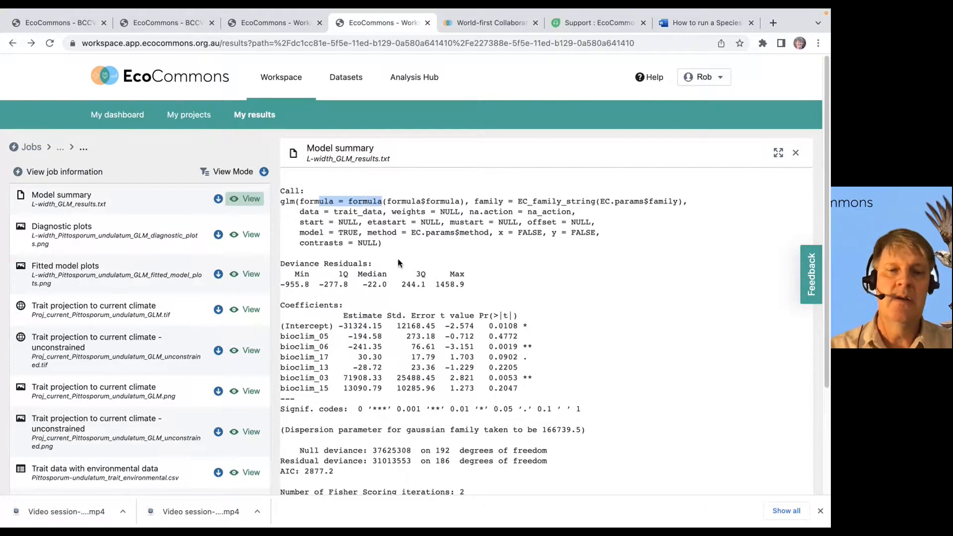
View the GLM diagnostic plots and the fitted model plots for L_width.
scroll(397, 258, down, 2)
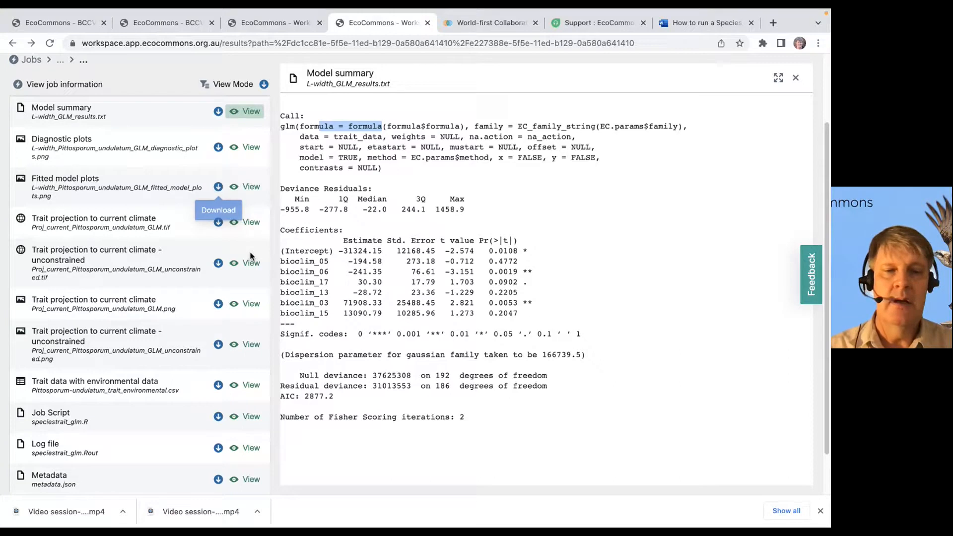
click(251, 151)
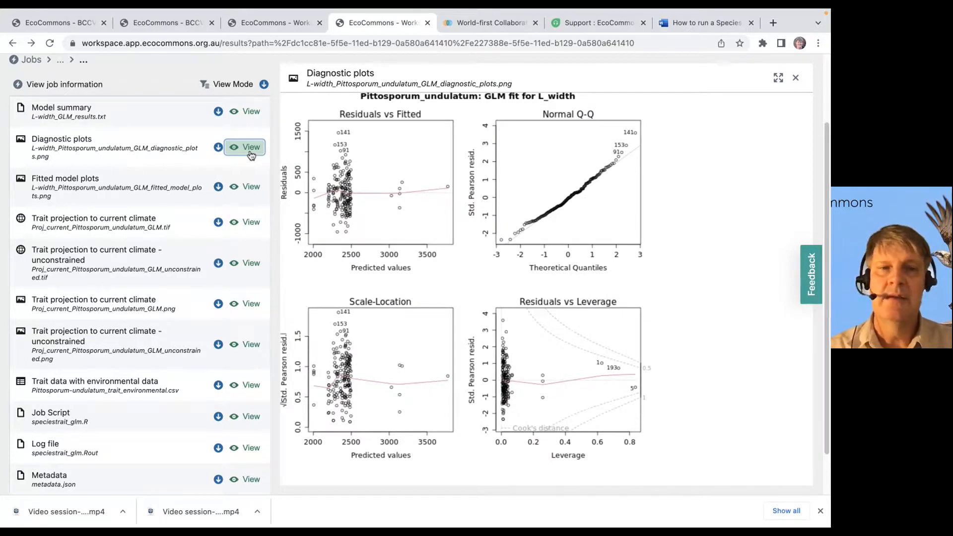
click(251, 186)
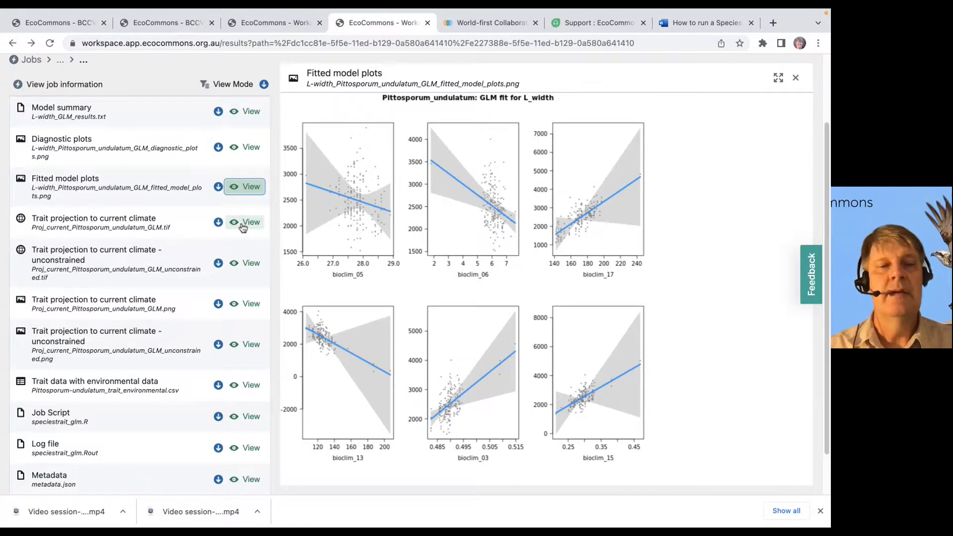
View the unconstrained trait projection to current climate image and examine the predicted values across the map of Australia.
click(251, 345)
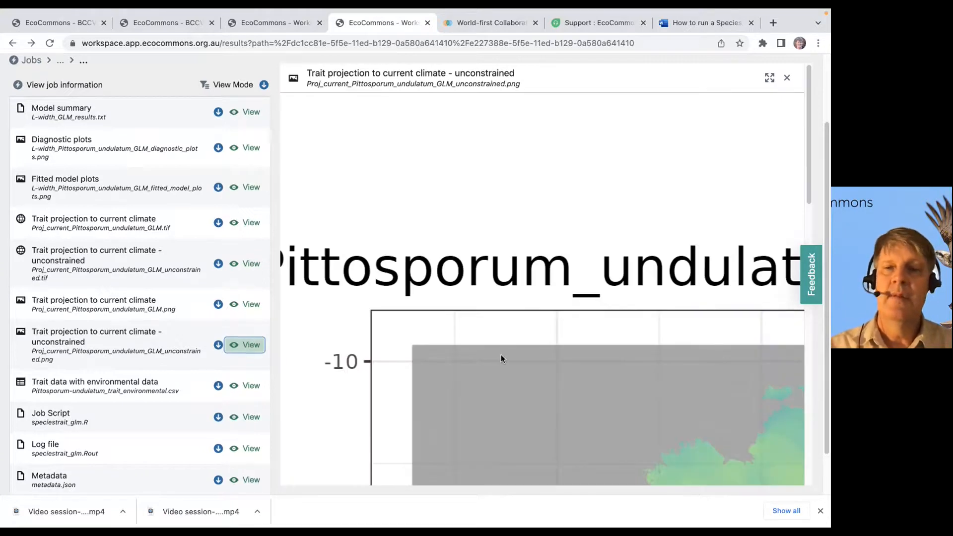
scroll(501, 354, up, 2)
scroll(501, 354, down, 3)
scroll(501, 359, down, 10)
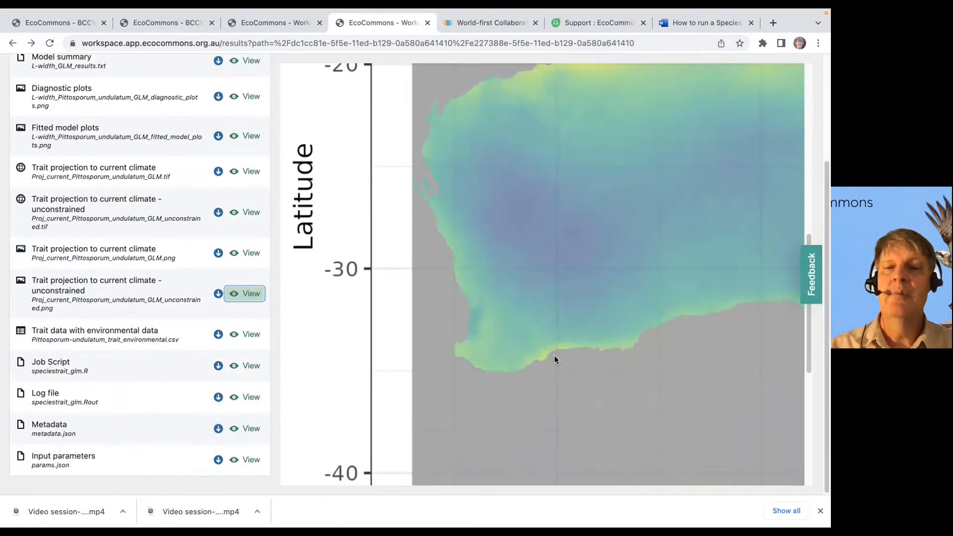
scroll(555, 358, up, 1)
scroll(555, 359, up, 2)
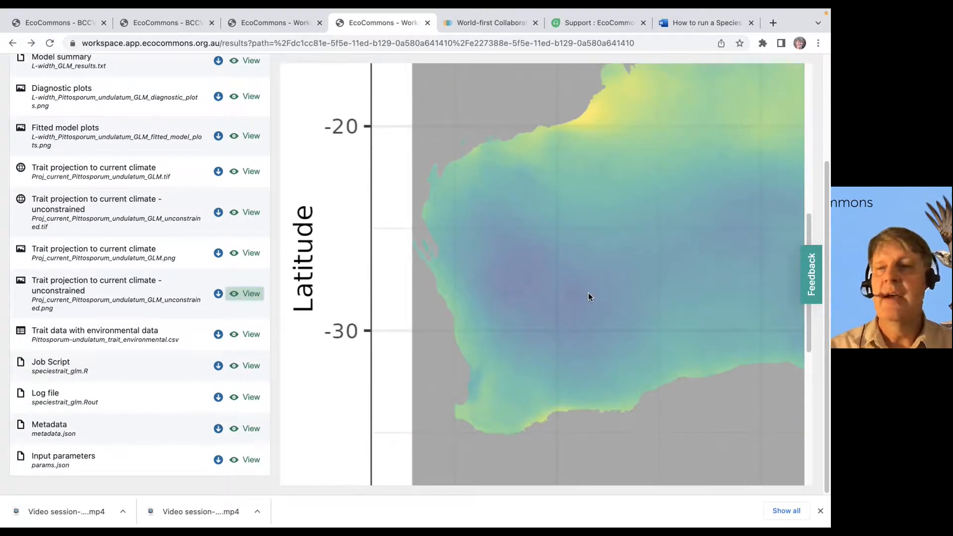
scroll(526, 452, down, 2)
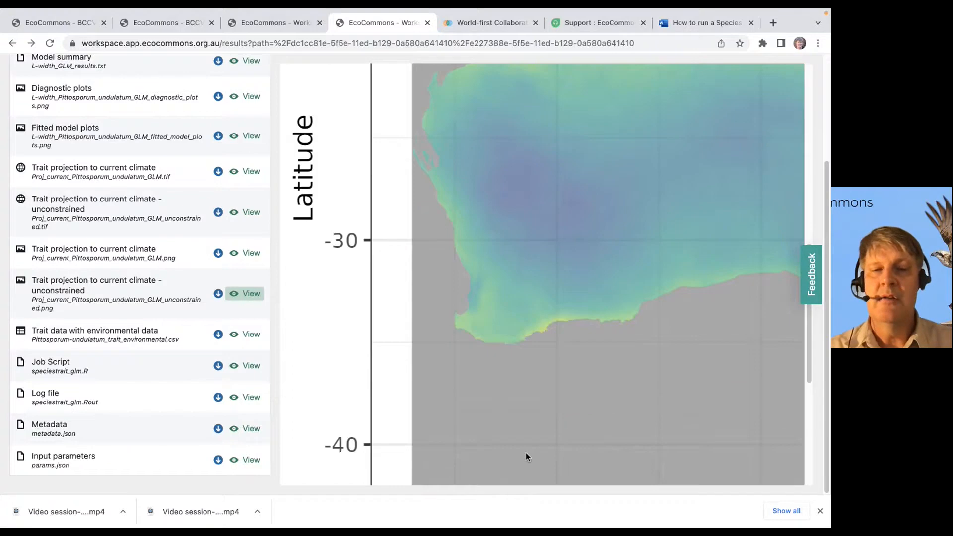
scroll(526, 451, down, 5)
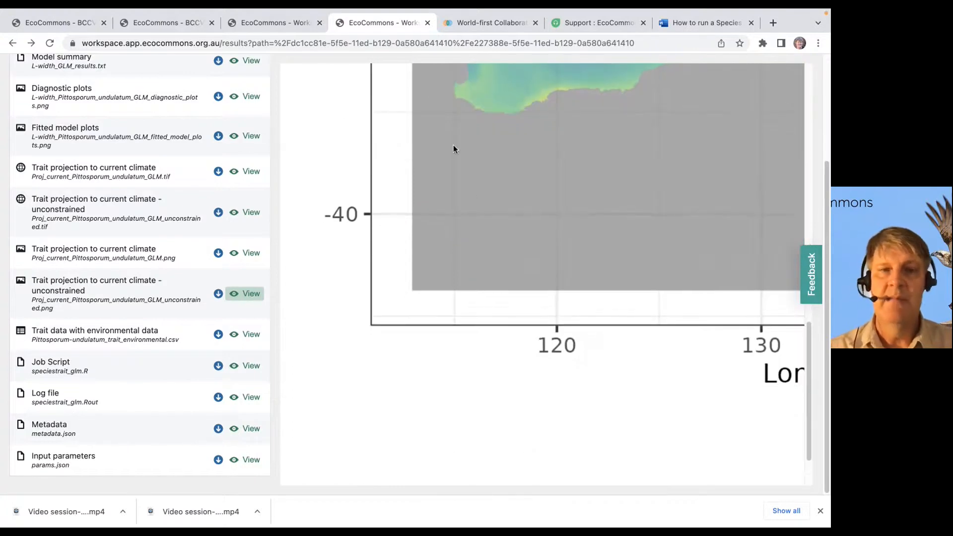
scroll(454, 216, up, 8)
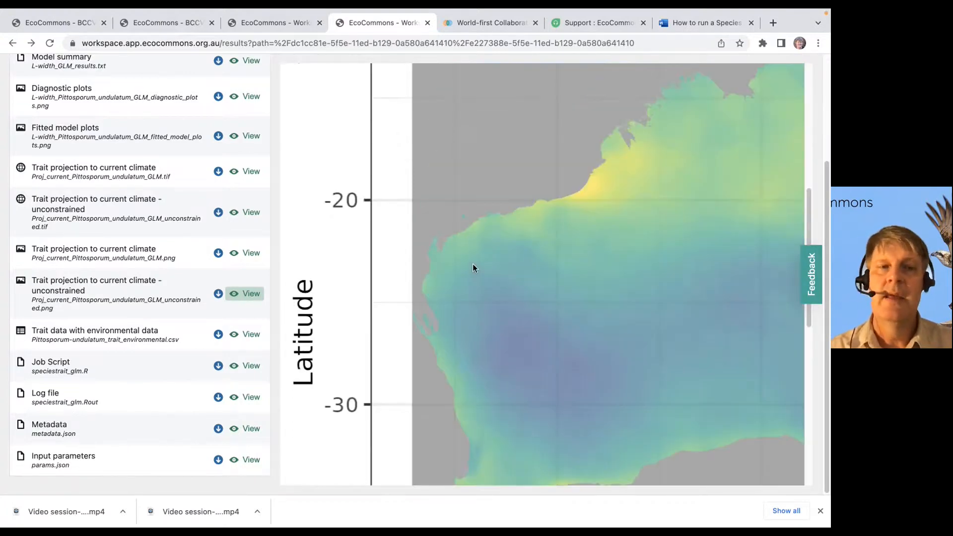
scroll(473, 267, up, 2)
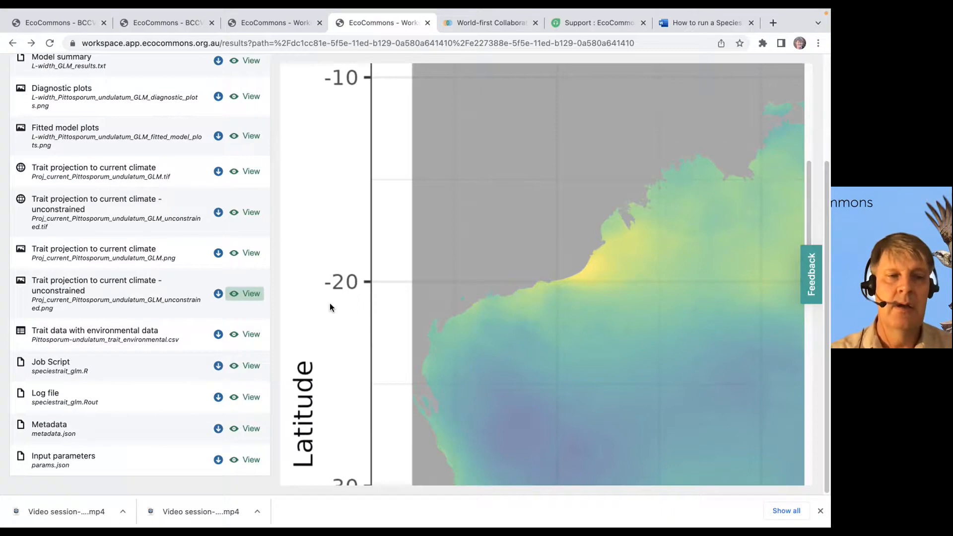
scroll(305, 294, up, 5)
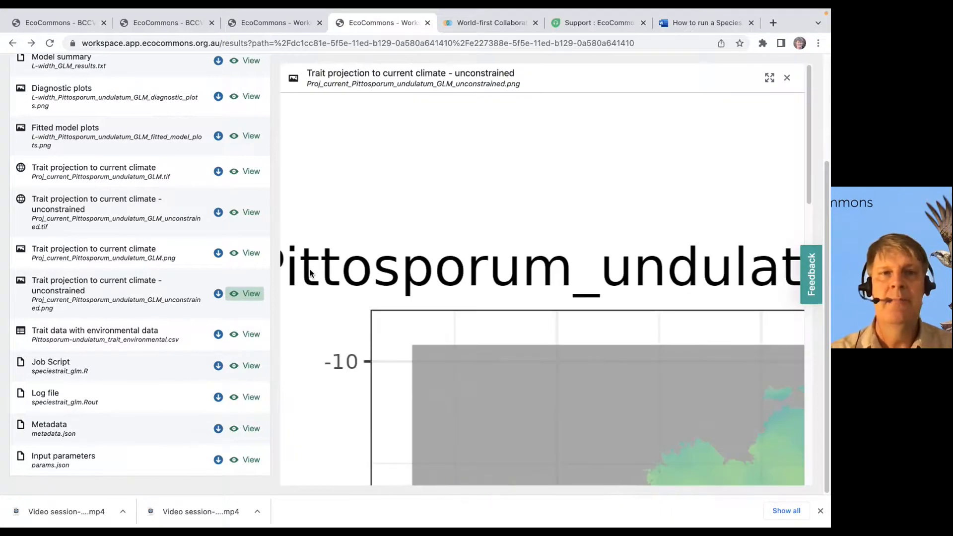
Check the EcoCommons support home page, and read the species traits guide in Word from its introduction to the Algorithms step.
click(586, 22)
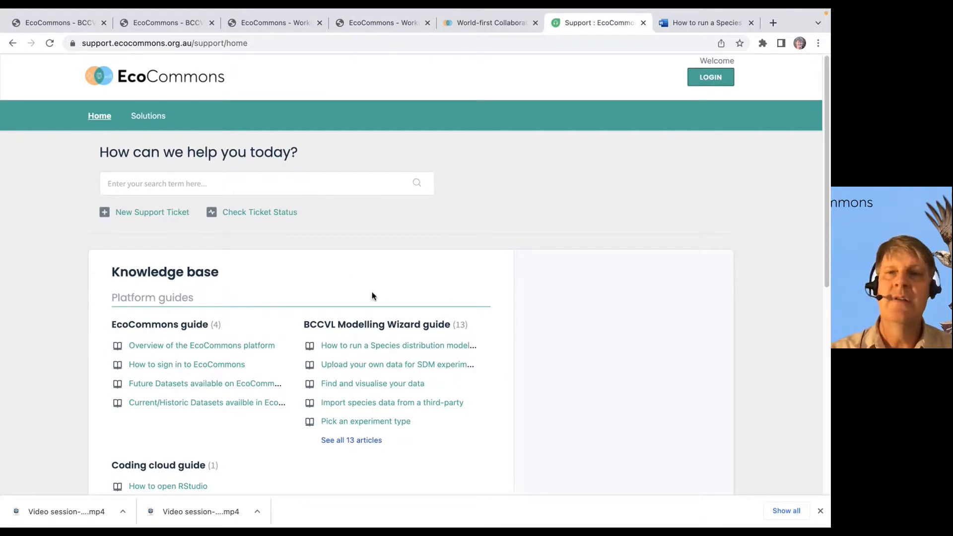
click(701, 26)
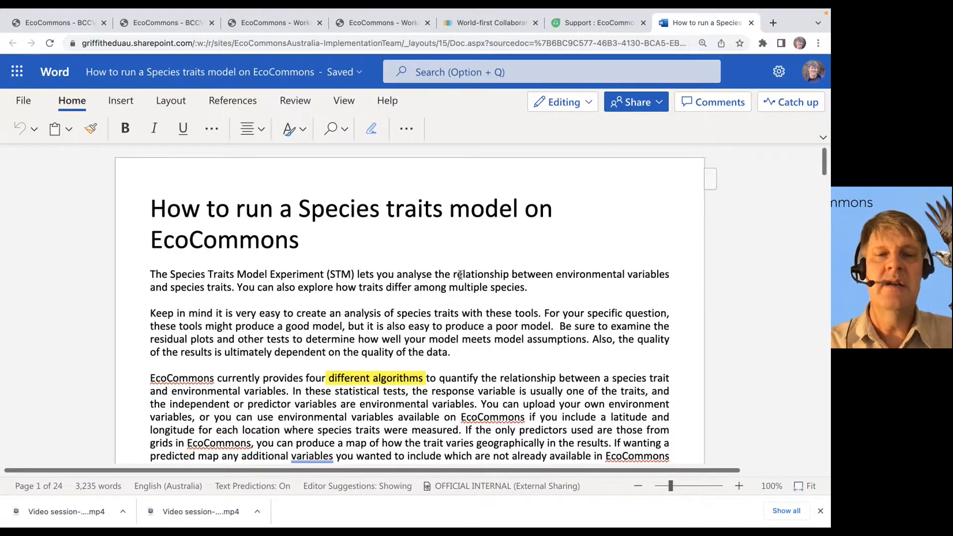
scroll(461, 273, down, 10)
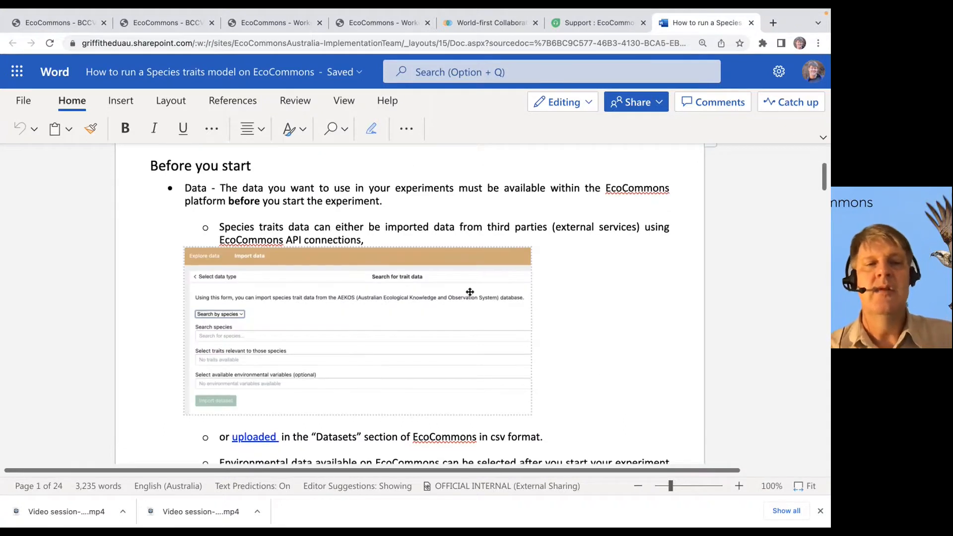
scroll(470, 292, down, 10)
scroll(469, 294, down, 3)
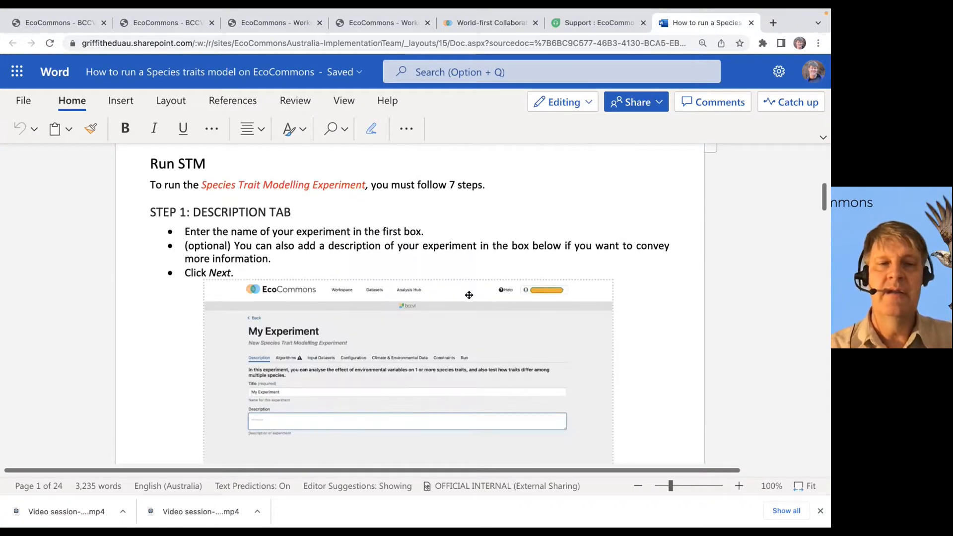
scroll(474, 303, down, 6)
scroll(476, 309, down, 8)
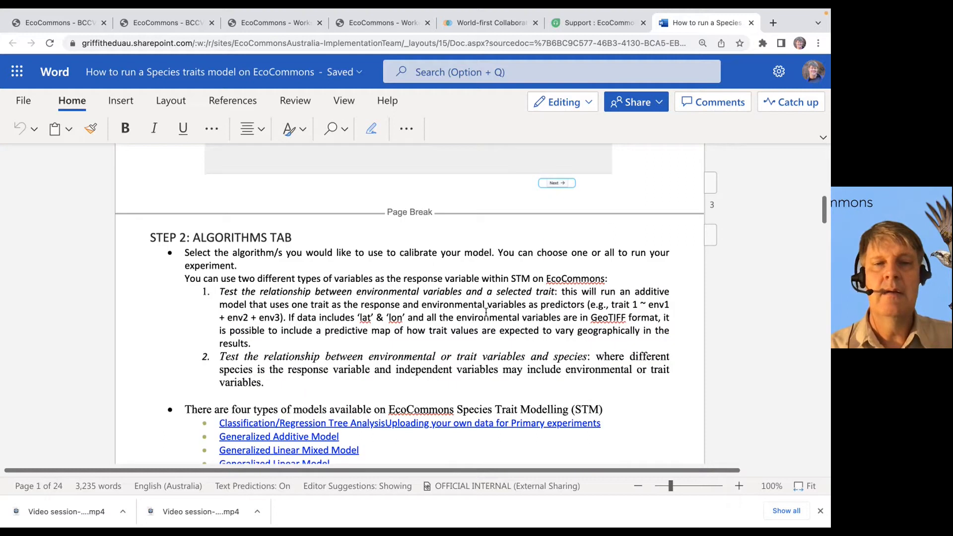
Read the guide's algorithm explanations, from the Generalized Additive Model through the Generalized Linear Mixed Model to the species difference model.
scroll(486, 313, down, 15)
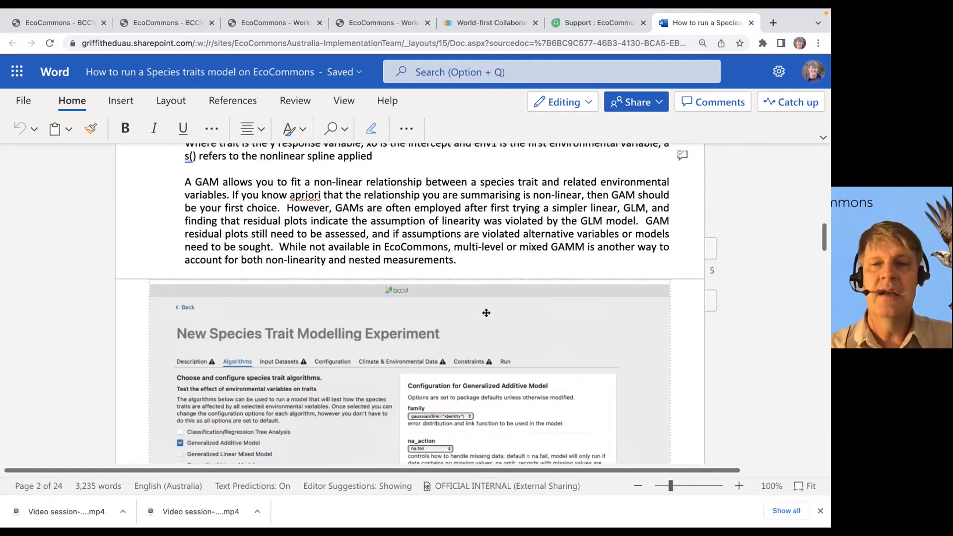
scroll(486, 313, down, 15)
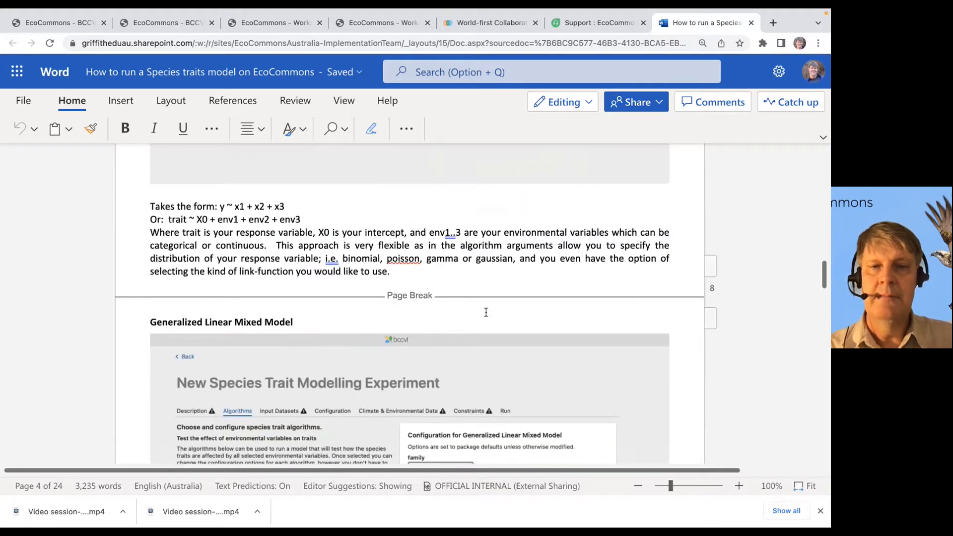
scroll(485, 312, down, 5)
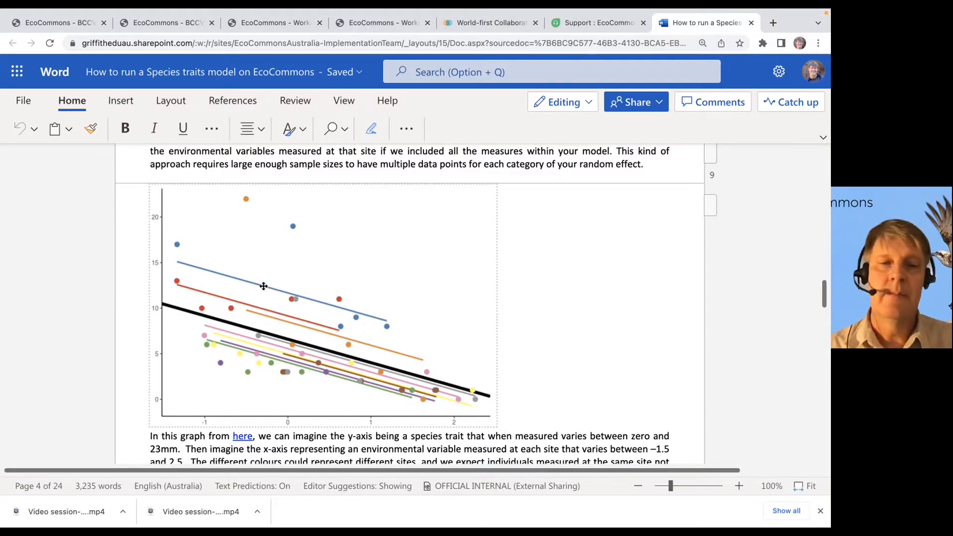
scroll(284, 297, down, 10)
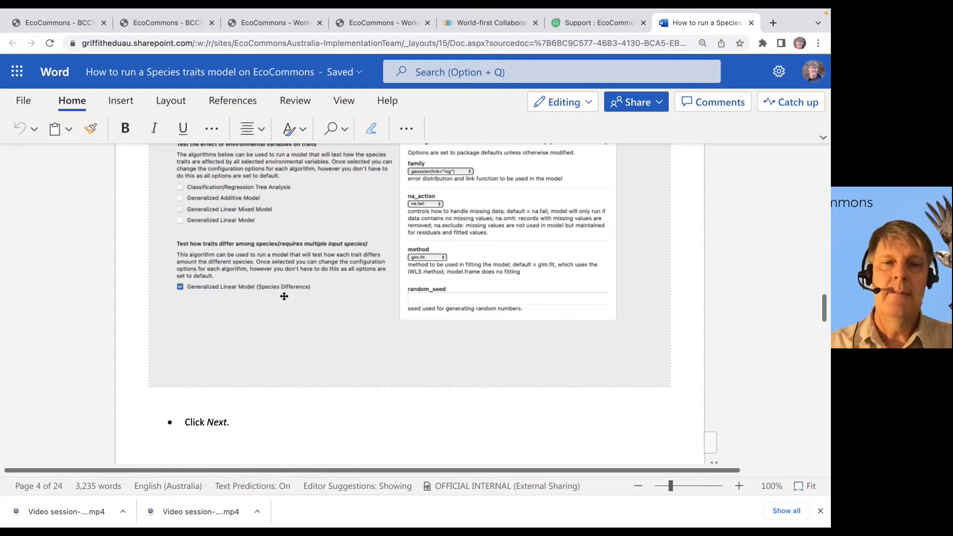
Skim the remaining experiment instructions in the guide, from nominating data columns through constraints to the final Run step.
scroll(284, 297, down, 15)
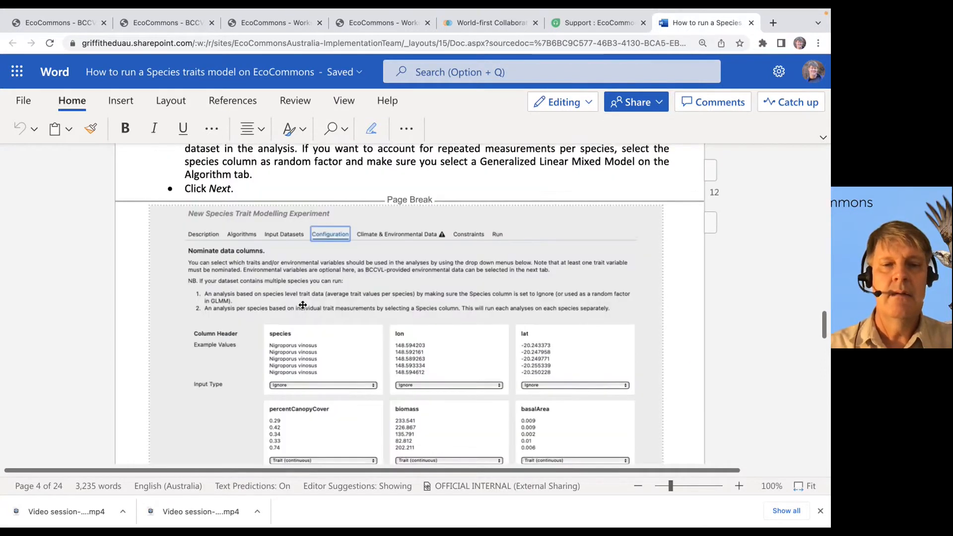
scroll(303, 306, down, 10)
scroll(303, 305, down, 10)
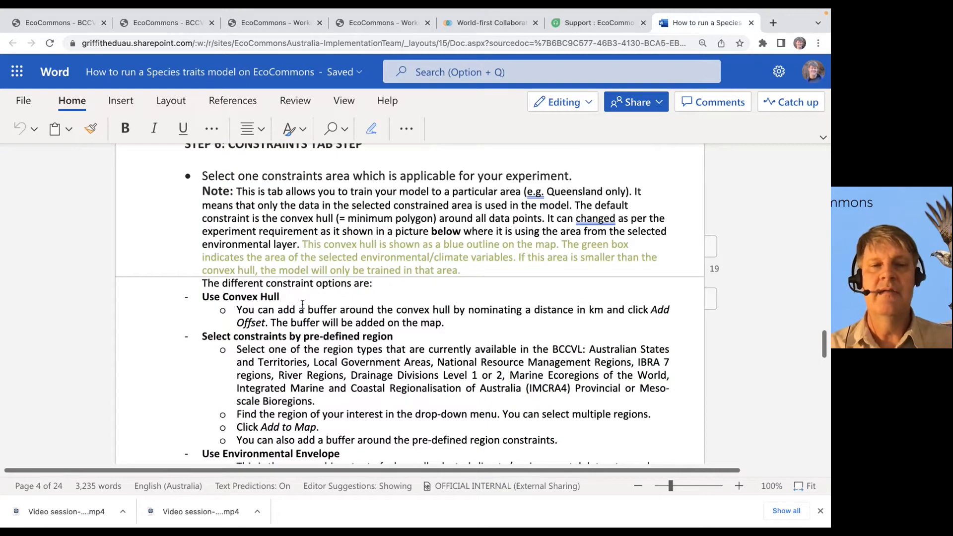
scroll(303, 305, down, 15)
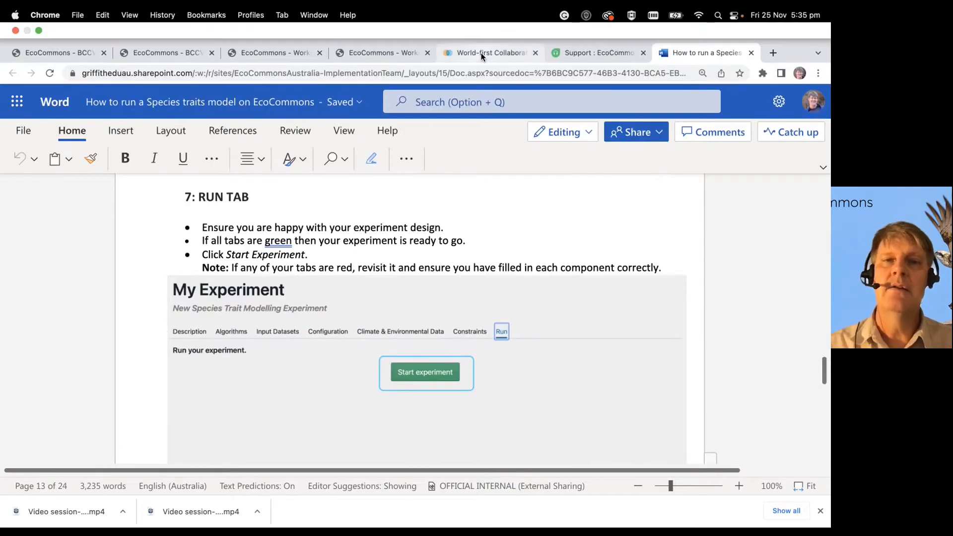
Show the ecocommons.org.au home page in the full-screen browser.
click(481, 53)
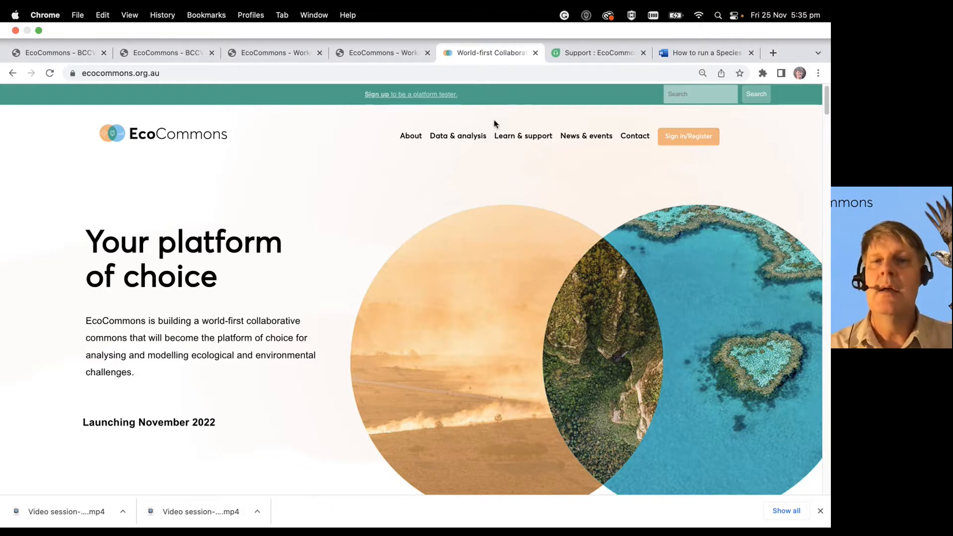
key(ctrl+super+f)
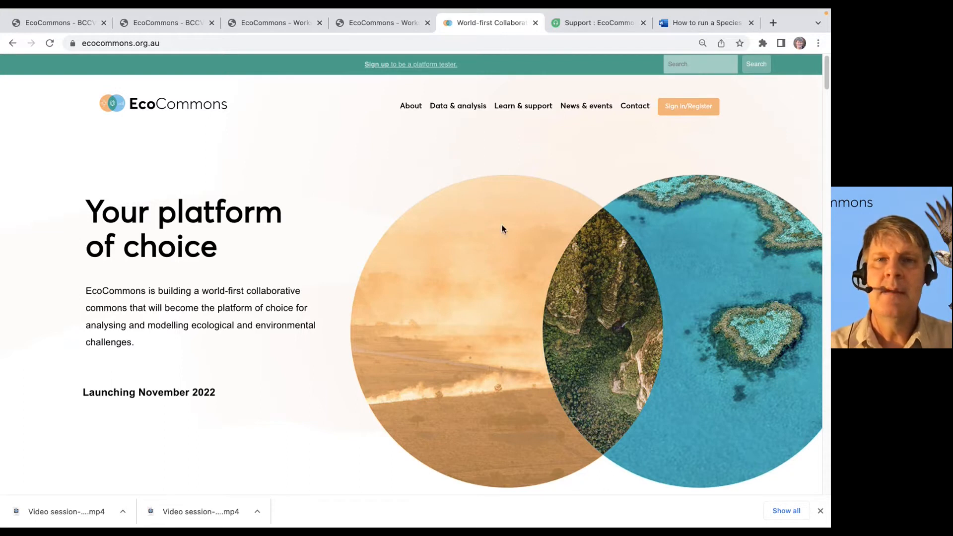
Return to the GLM results, look at the platform's feedback form, and close it without submitting.
click(365, 22)
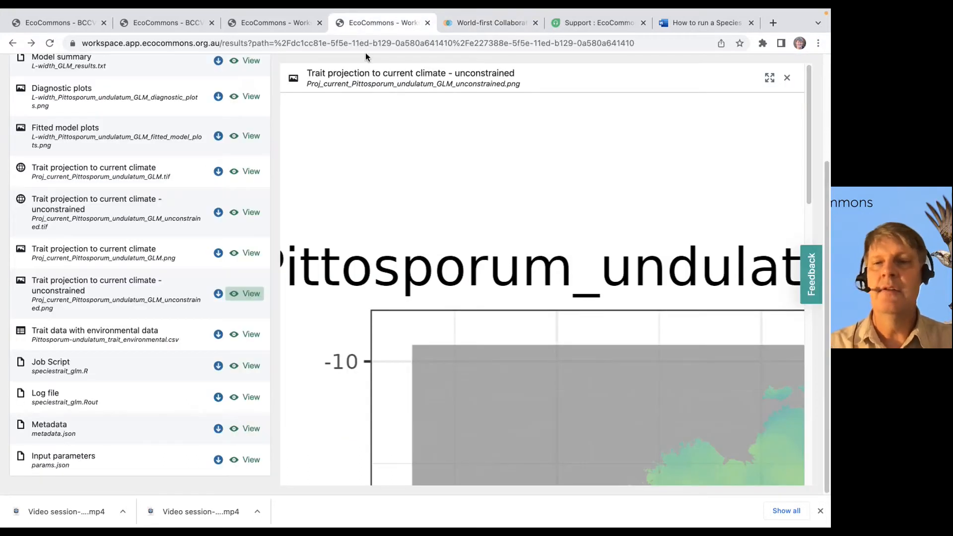
click(812, 278)
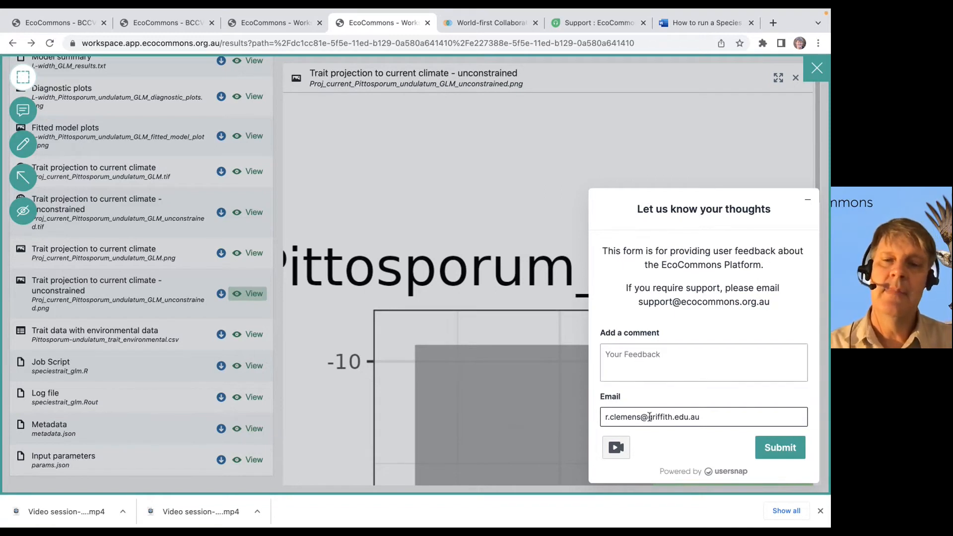
click(817, 68)
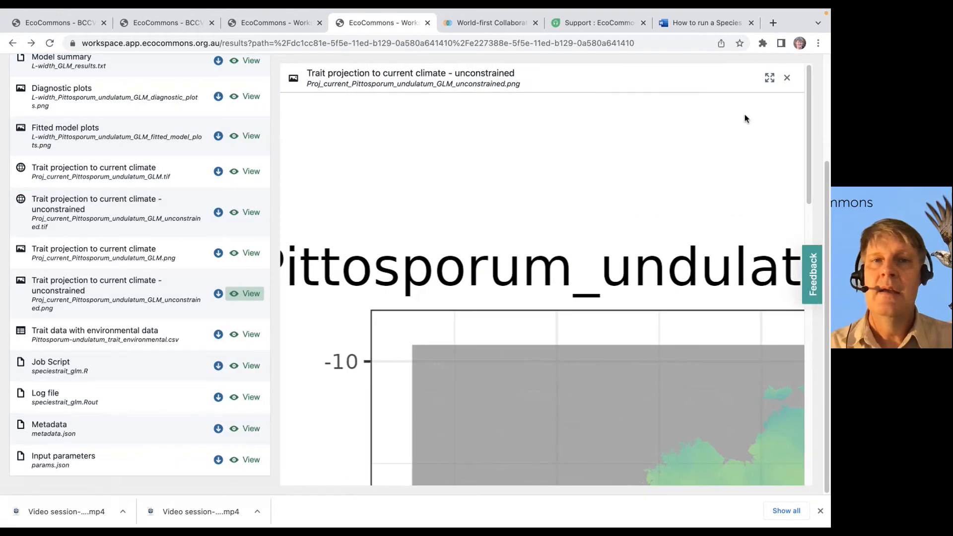